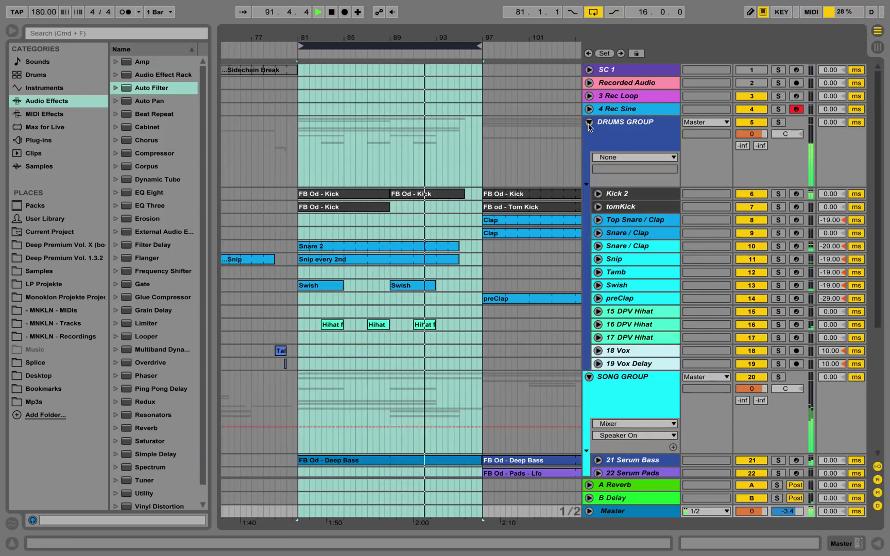
Fold the DRUMS GROUP tracks and stop playback
left_click(589, 122)
key("space")
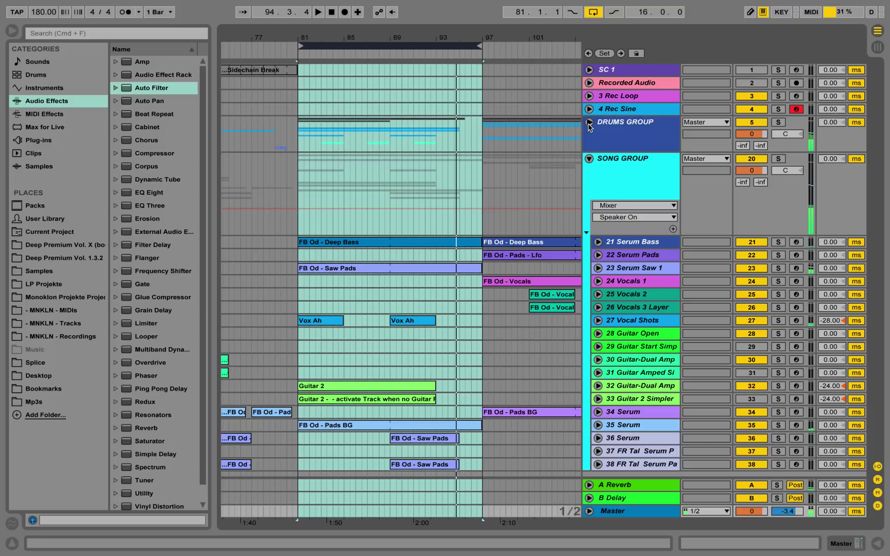
Switch to Session view, launch the Main scene, listen, and stop the transport
left_click(877, 47)
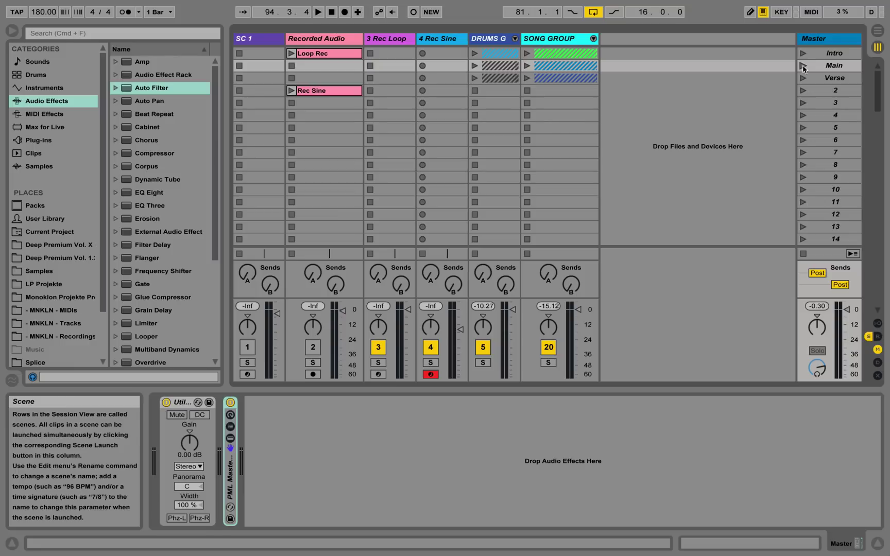
left_click(802, 65)
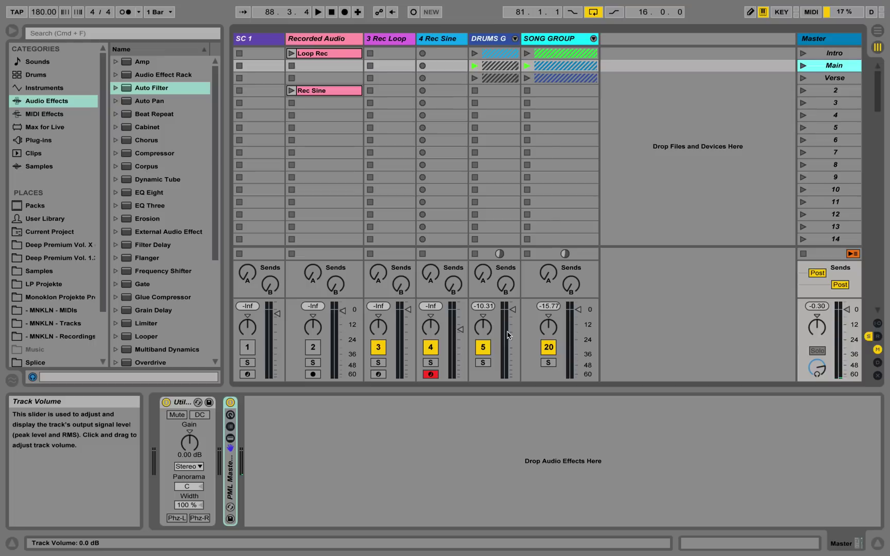
left_click(802, 65)
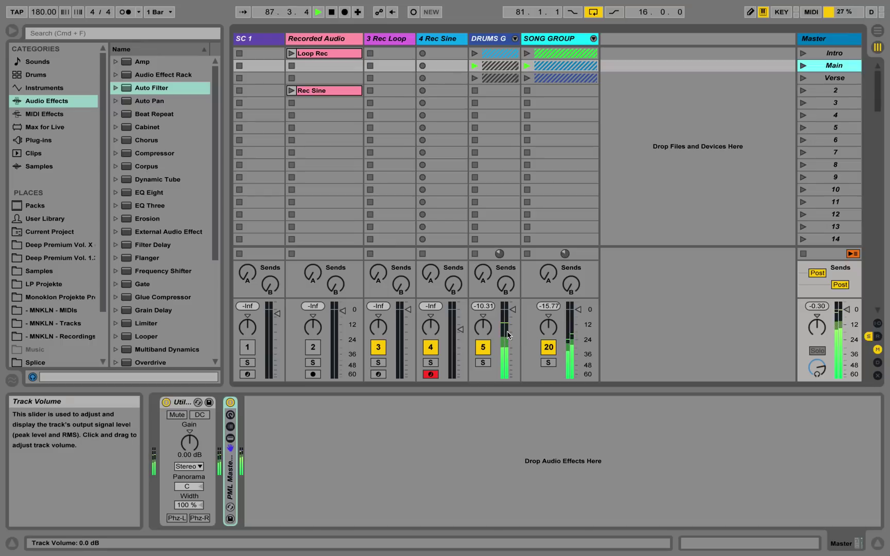
key("space")
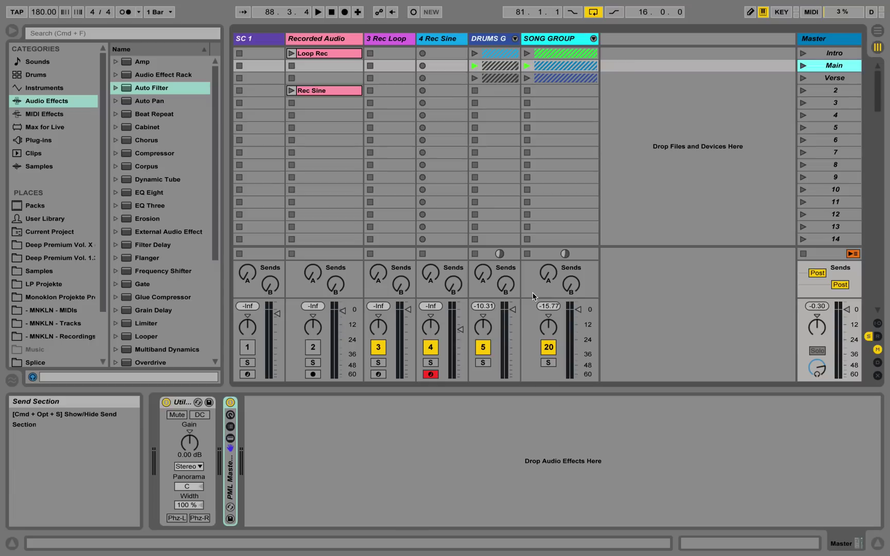
Browse the instrument devices Operator, Sampler and Simpler in the browser
left_click(172, 89)
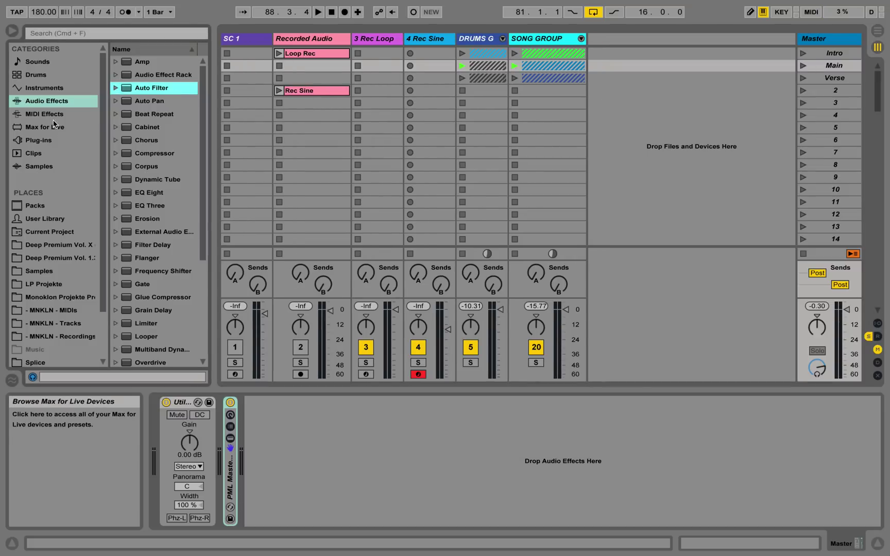
left_click(44, 88)
left_click(159, 157)
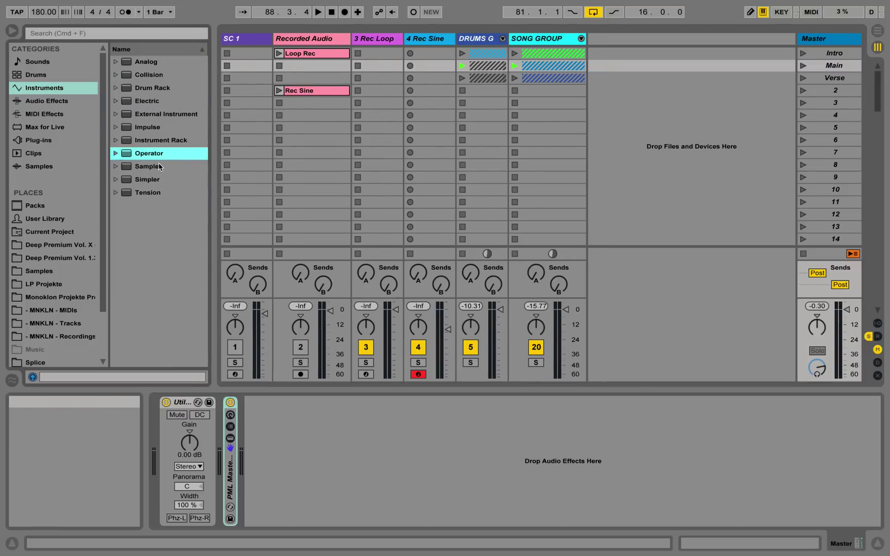
left_click(162, 168)
left_click(163, 180)
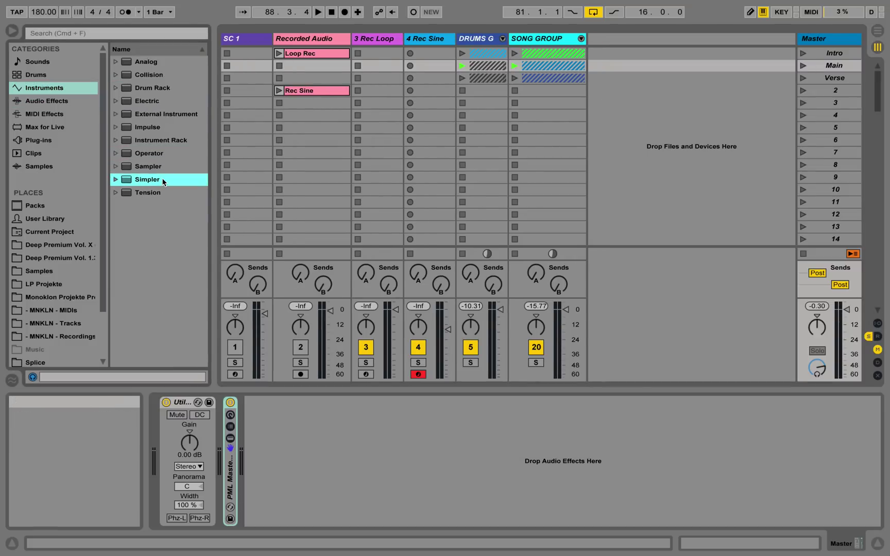
Place Auto Filter on the Master chain after Utility and enlarge the interface
left_click(60, 101)
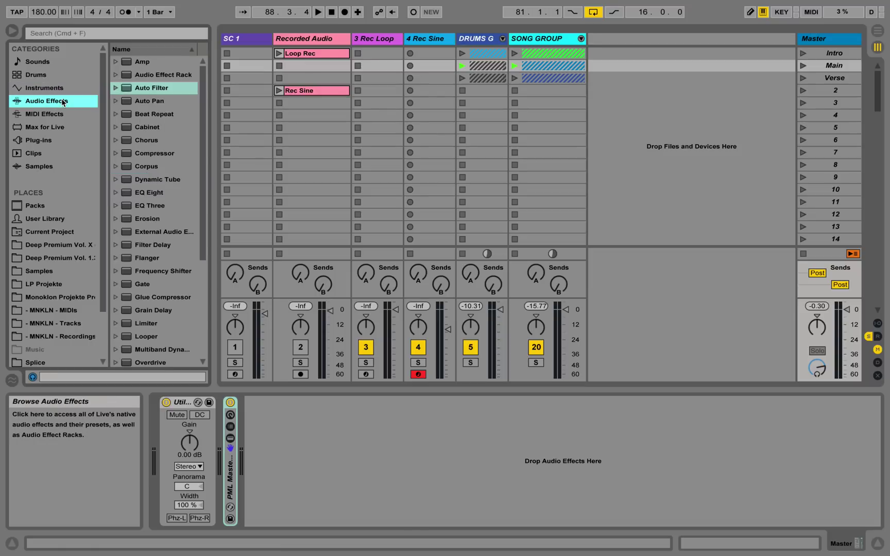
left_click_drag(143, 94, 221, 458)
key("super+plus")
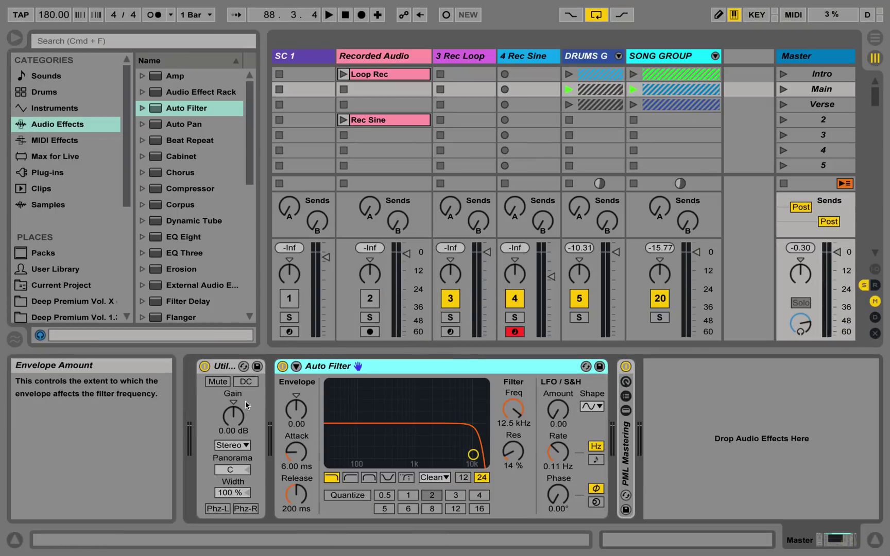
Turn the Utility gain down and check the Auto Filter circuit list, keeping Clean
left_click(233, 415)
left_click_drag(232, 415, 233, 441)
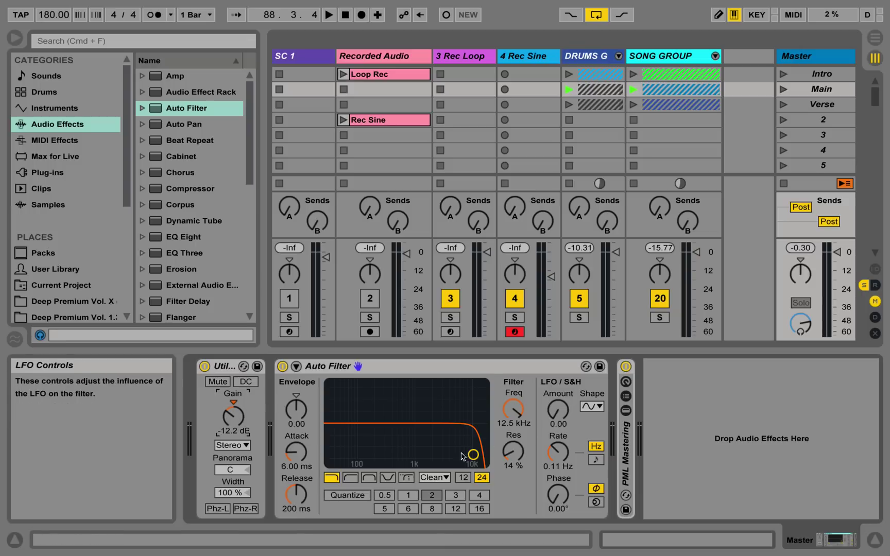
left_click(448, 478)
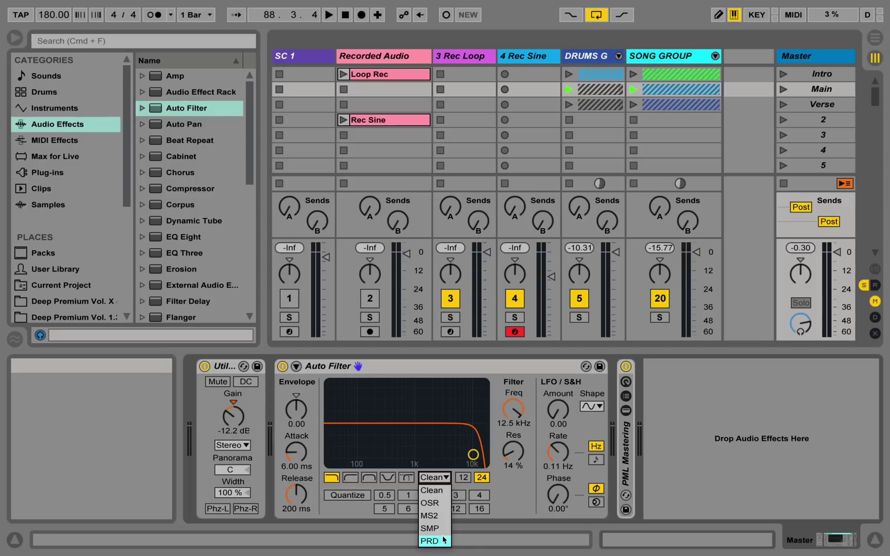
left_click(447, 478)
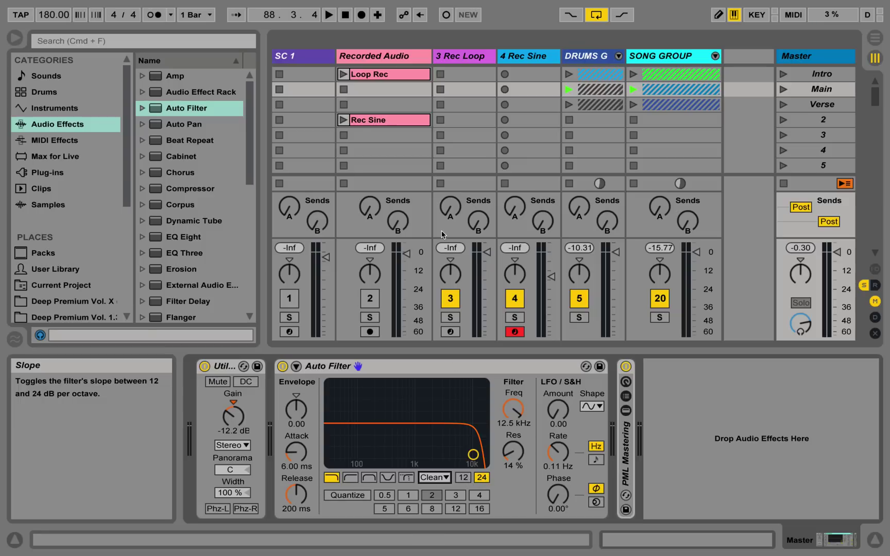
While Main plays, set Utility to -5 dB and the filter to 33% resonance, 12 dB slope
left_click(782, 90)
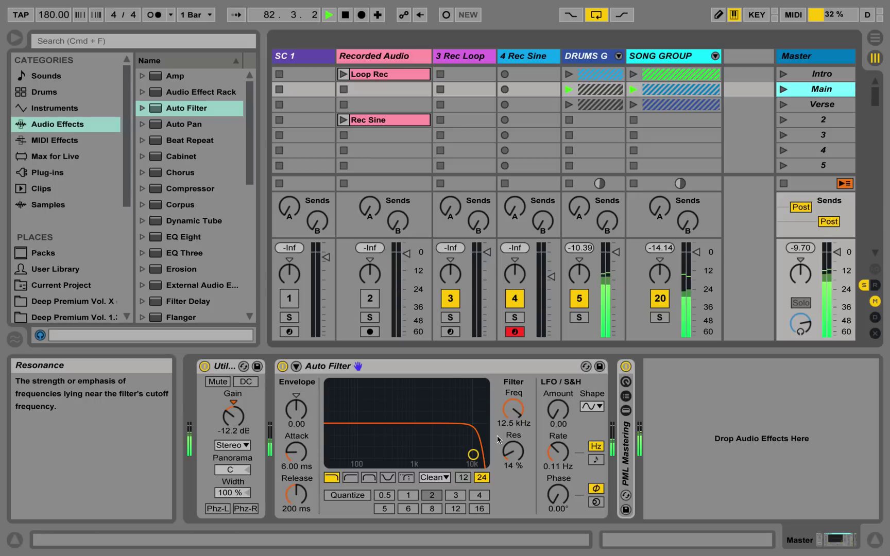
left_click_drag(237, 421, 233, 367)
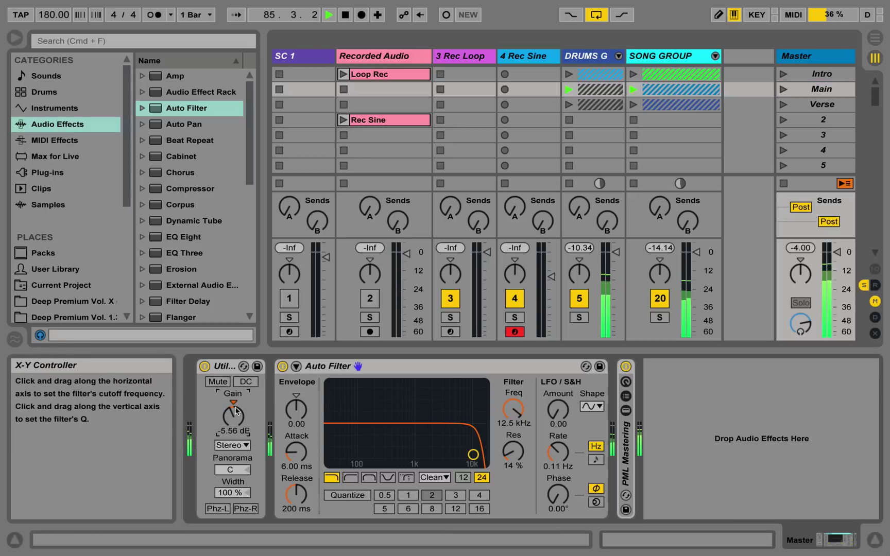
left_click_drag(233, 416, 233, 412)
mouse_move(445, 444)
left_mouse_down()
mouse_move(450, 383)
mouse_move(433, 407)
mouse_move(399, 425)
mouse_move(455, 433)
mouse_move(432, 435)
mouse_move(436, 441)
left_mouse_up()
left_click(465, 476)
left_click(446, 478)
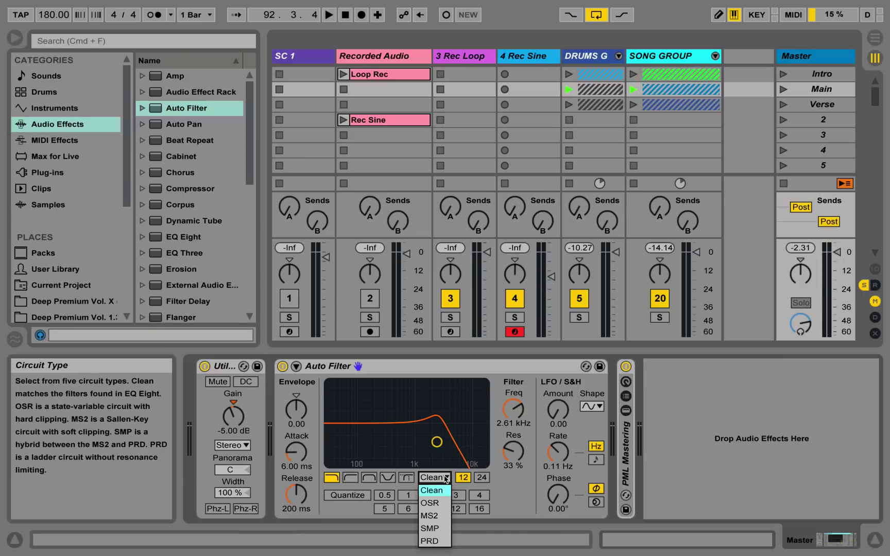
left_click(446, 478)
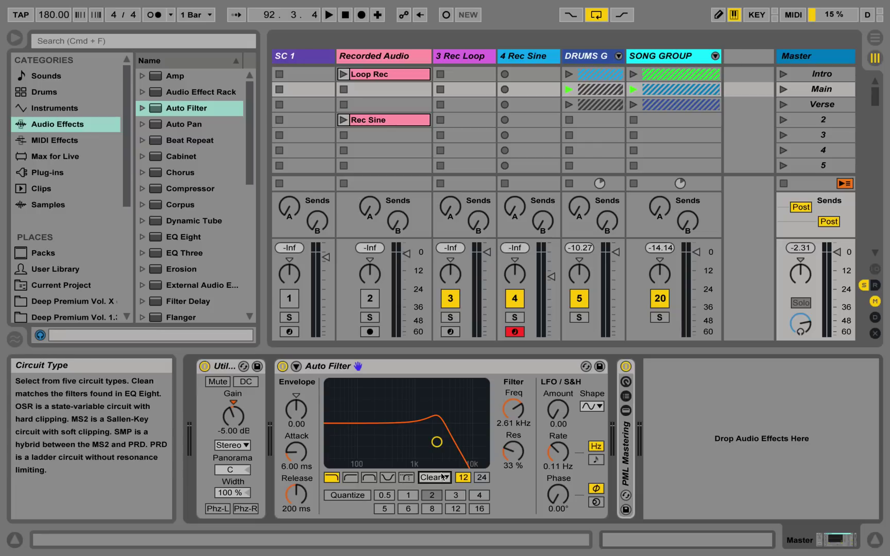
Lower the cutoff to about 1.6 kHz, switch to Morph, and sweep through bandpass and notch
left_click_drag(436, 441, 425, 442)
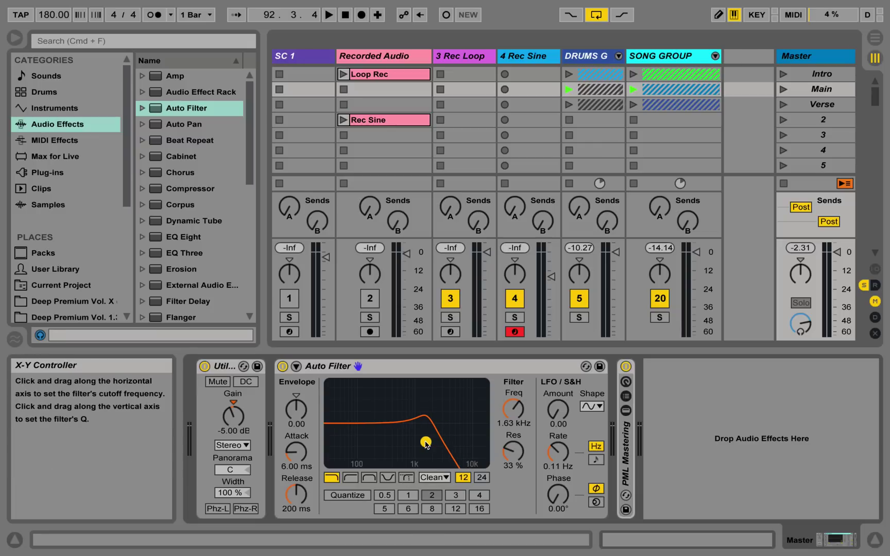
left_click(406, 478)
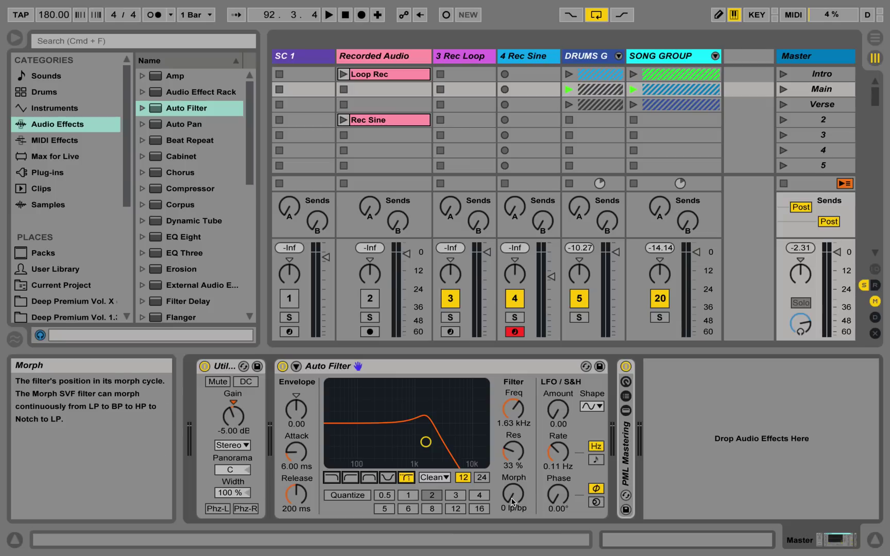
left_click_drag(512, 502, 512, 366)
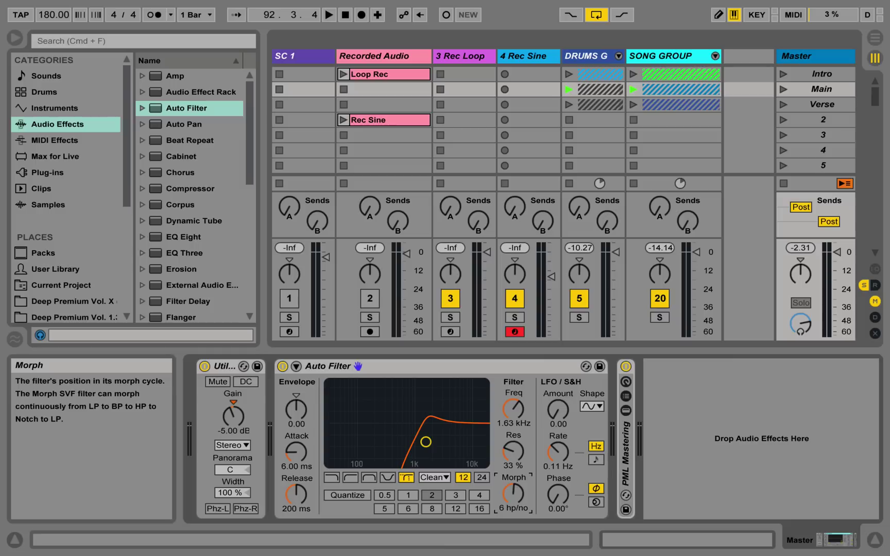
left_click_drag(512, 494, 512, 431)
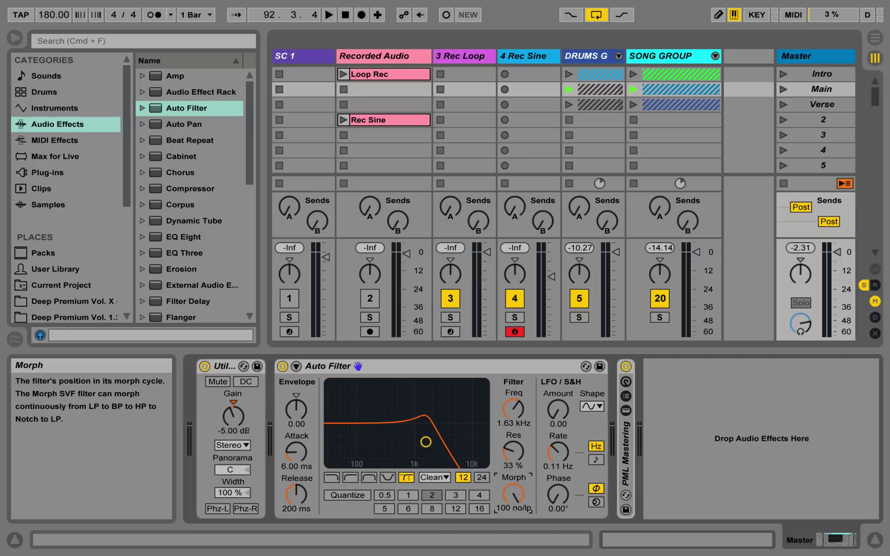
left_click_drag(512, 494, 512, 553)
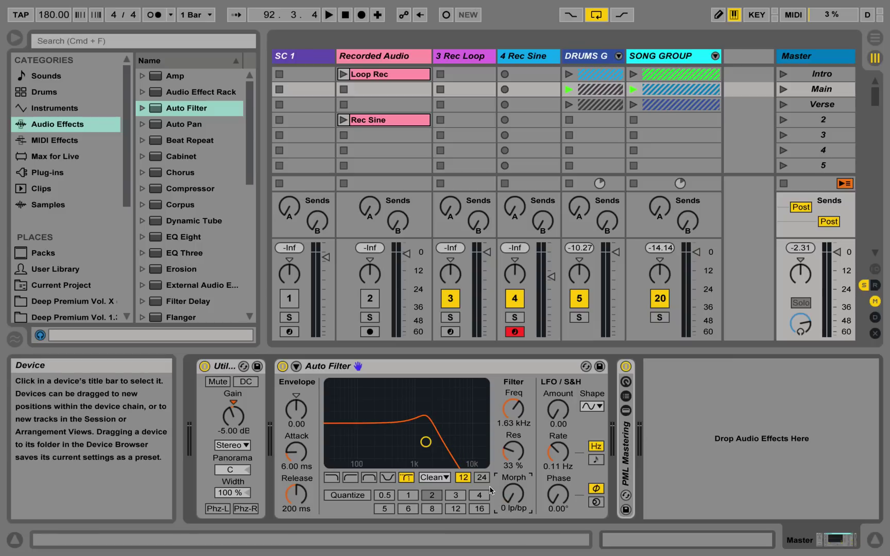
Audition the morph sweep during playback, ending at 0 lp/bp, then stop
key("space")
left_click_drag(513, 494, 512, 467)
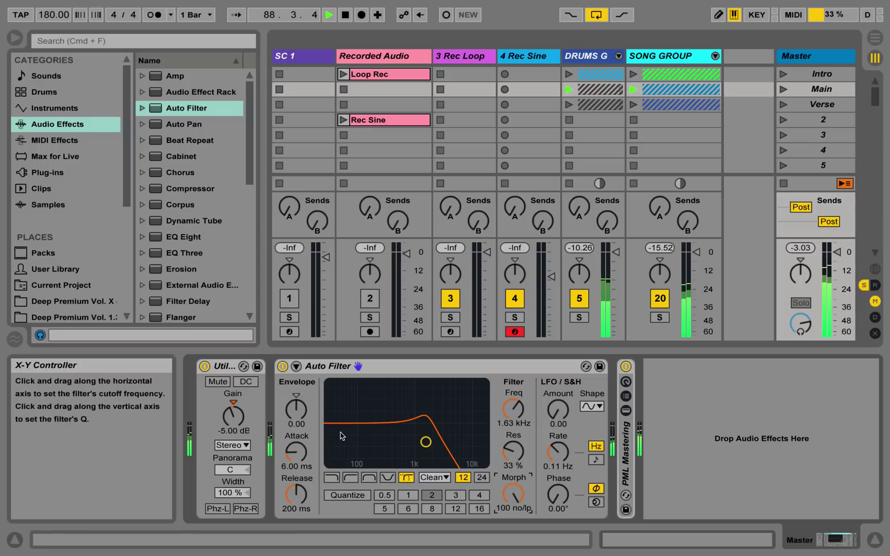
left_click_drag(512, 493, 512, 520)
key("space")
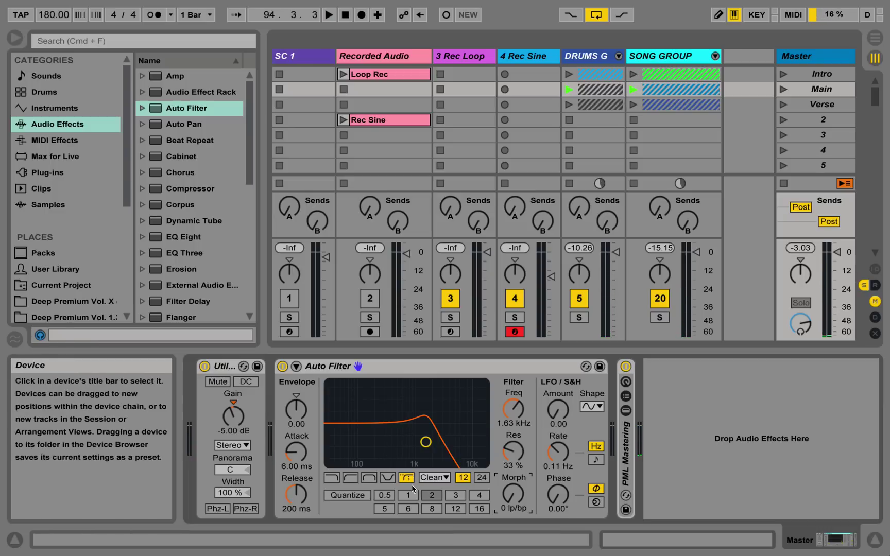
Make the Auto Filter a highpass at 367 Hz and bring up the circuit type list
left_click(350, 479)
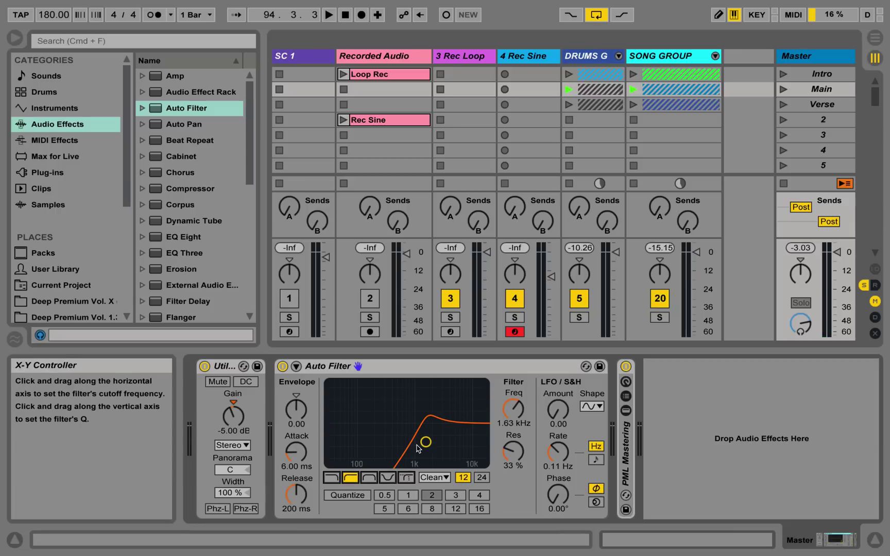
left_click_drag(432, 444, 401, 447)
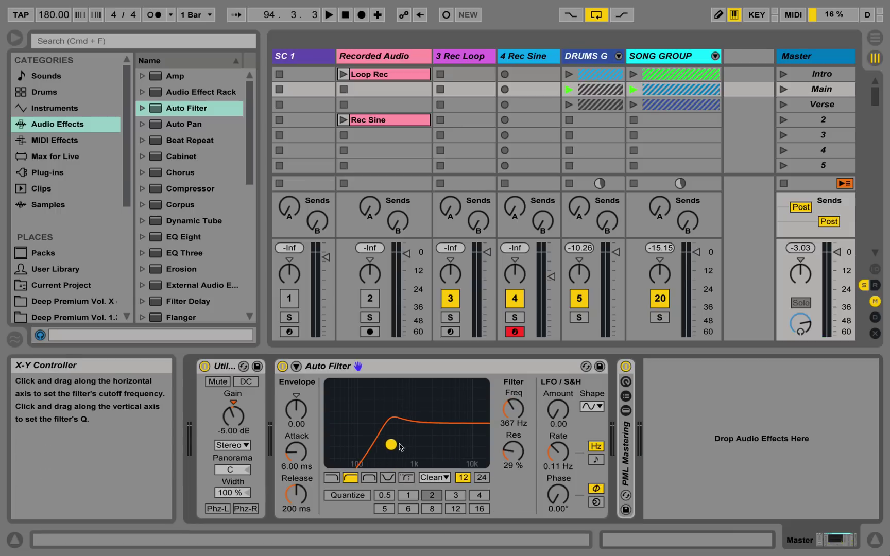
left_click(443, 478)
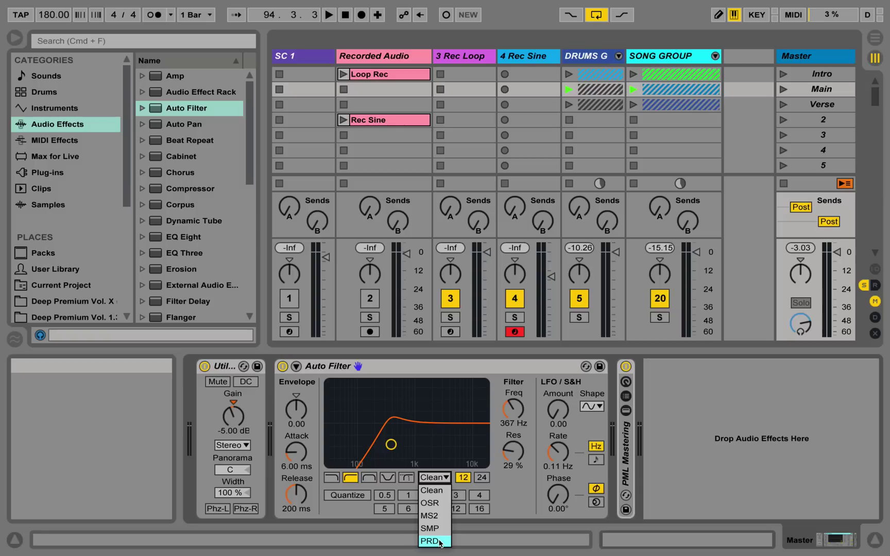
Select the OSR circuit and, during playback, vary drive and cutoff down to 256 Hz
left_click(438, 506)
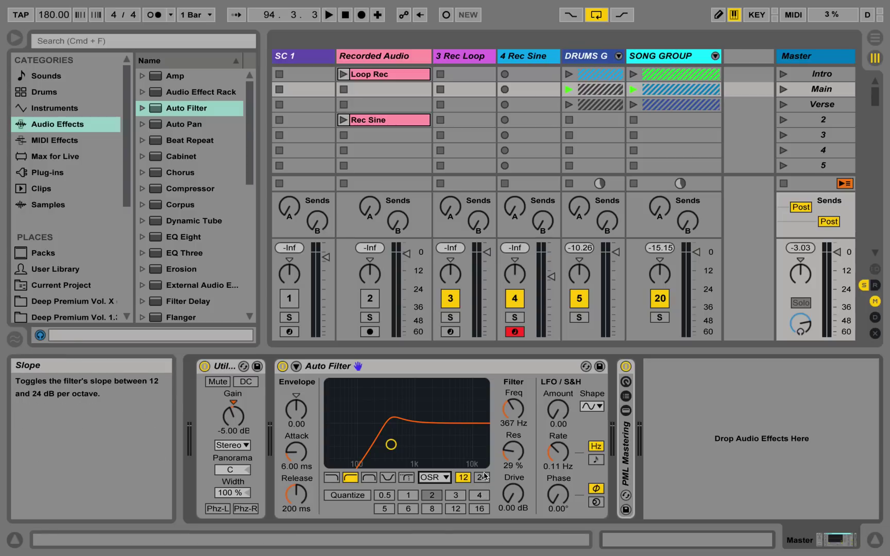
key("space")
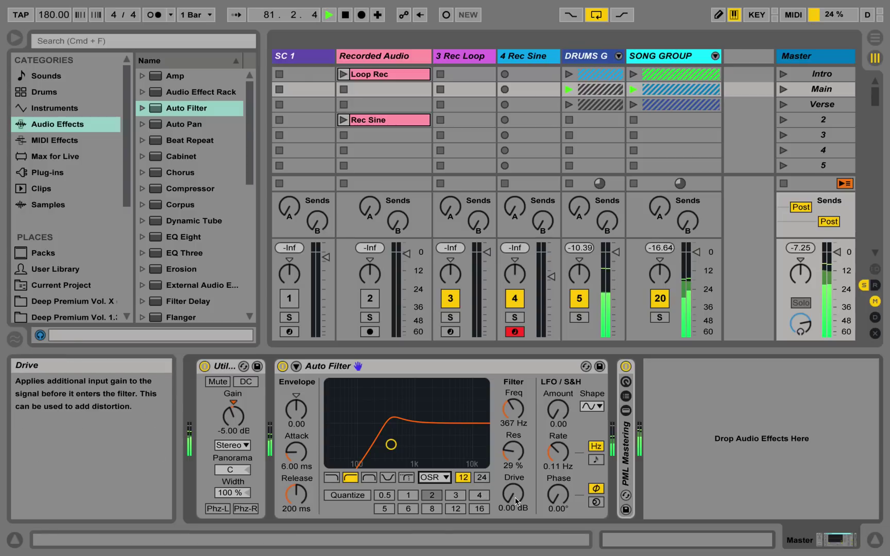
mouse_move(510, 499)
left_mouse_down()
mouse_move(509, 472)
mouse_move(512, 491)
mouse_move(512, 484)
left_mouse_up()
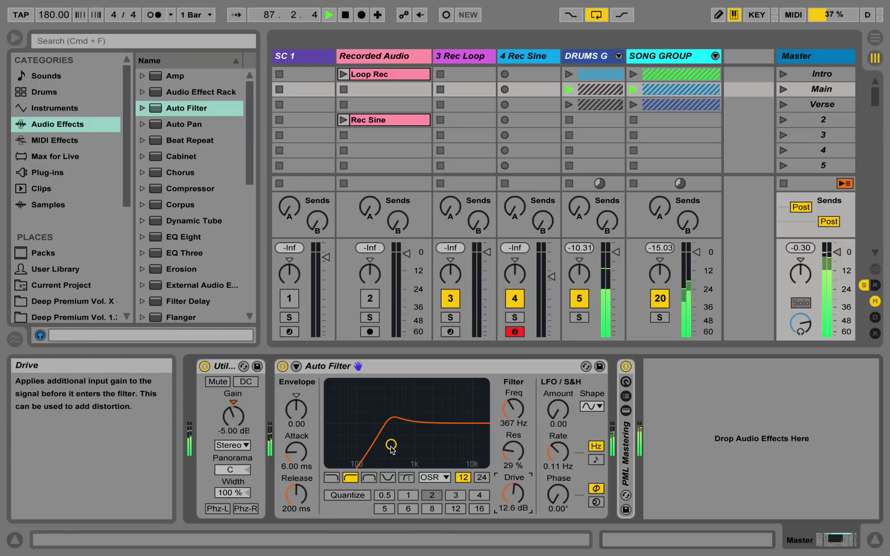
mouse_move(391, 445)
left_mouse_down()
mouse_move(400, 425)
mouse_move(427, 425)
mouse_move(381, 435)
left_mouse_up()
left_click_drag(512, 493, 512, 509)
left_click_drag(382, 435, 430, 439)
Return to lowpass with about 15 dB drive, Utility gain -7.78 dB, and cutoff swept upward
left_click(331, 477)
left_click(513, 493)
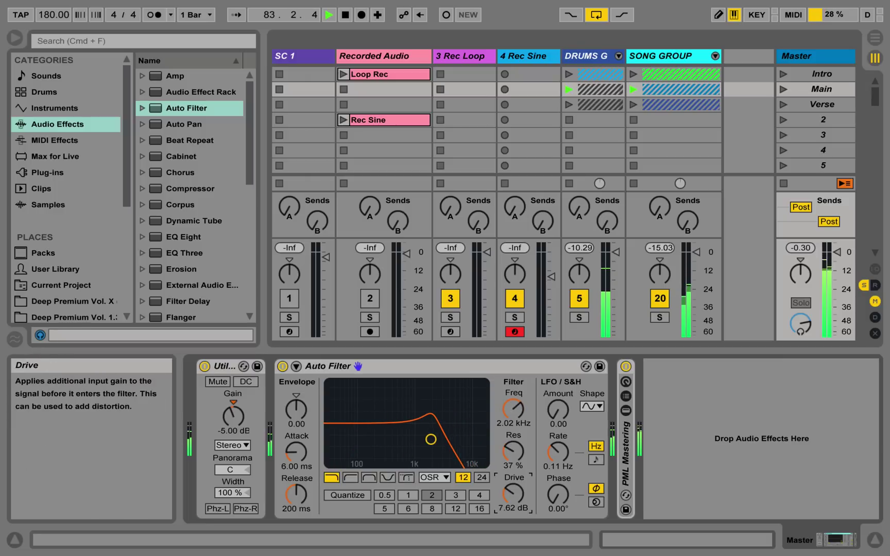
left_click_drag(513, 494, 513, 478)
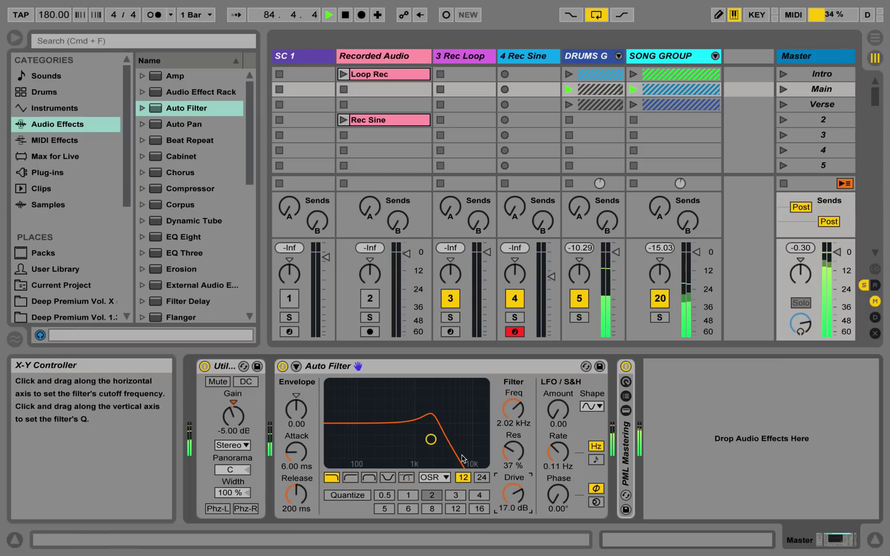
mouse_move(431, 439)
left_mouse_down()
mouse_move(448, 441)
mouse_move(421, 439)
mouse_move(454, 453)
mouse_move(417, 438)
mouse_move(425, 439)
left_mouse_up()
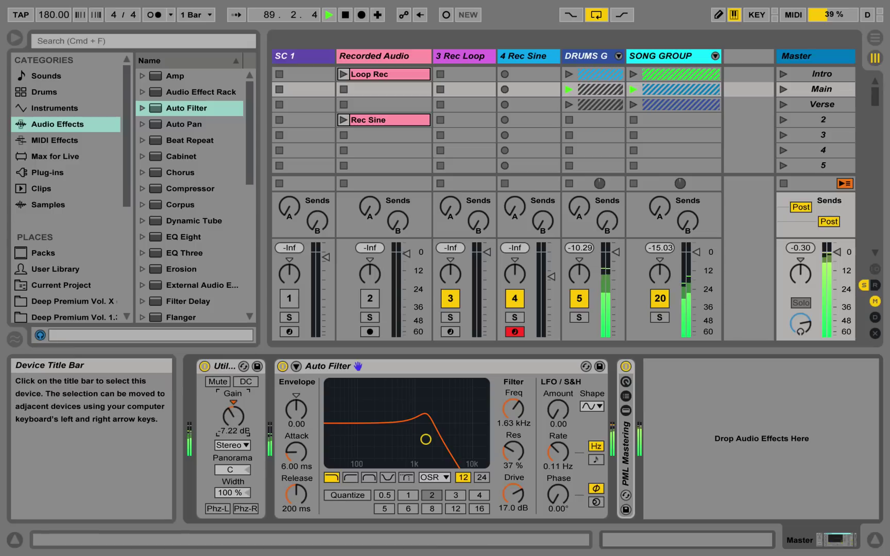
left_click_drag(233, 415, 232, 420)
left_click_drag(426, 439, 451, 426)
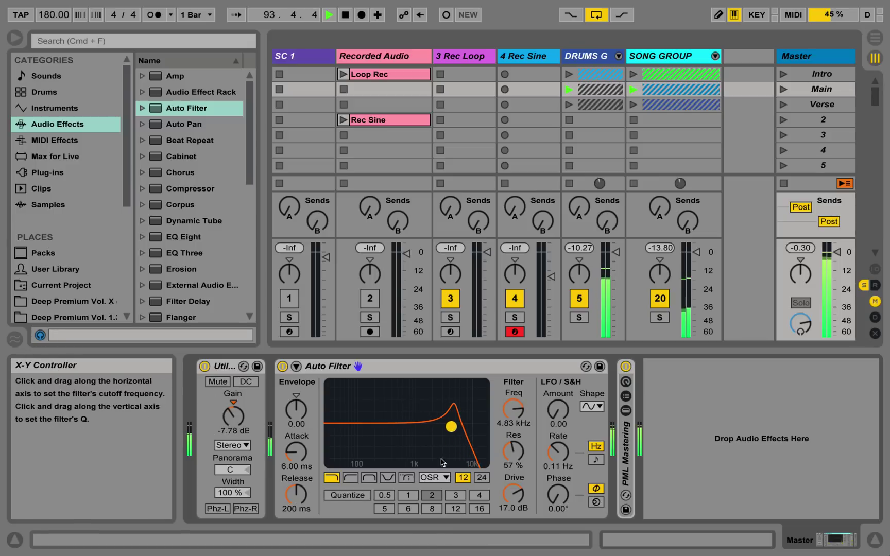
left_click(434, 477)
Try MS2, then settle on SMP with about 9 dB drive and 847 Hz cutoff; stop playback
left_click(436, 515)
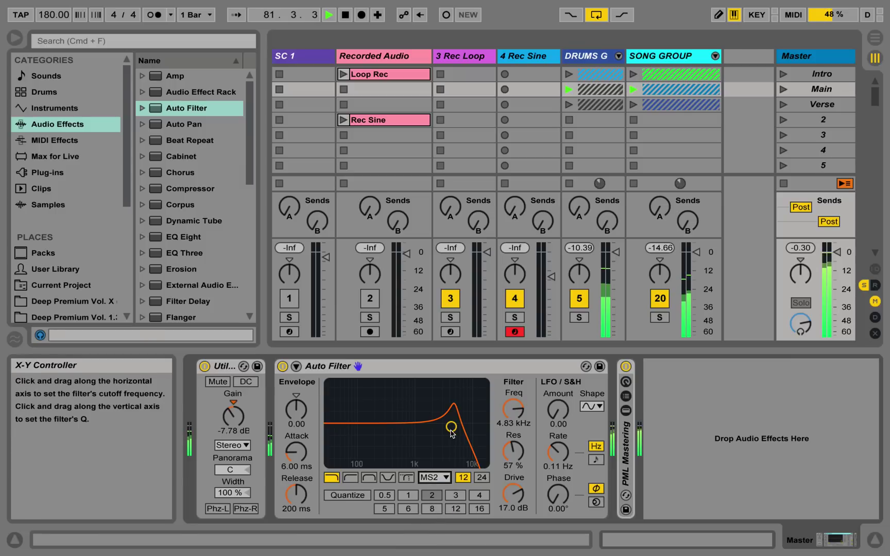
left_click_drag(450, 426, 436, 443)
left_click_drag(513, 493, 513, 512)
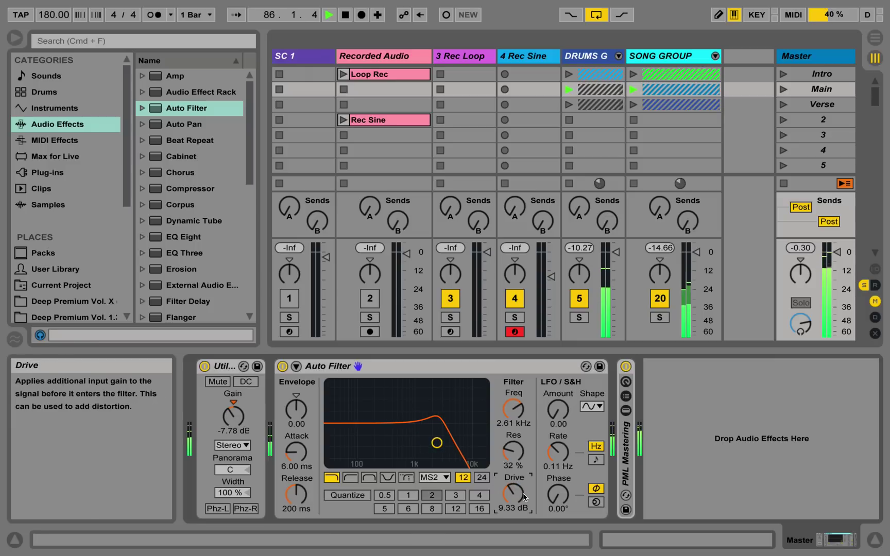
left_click_drag(436, 443, 410, 443)
left_click(434, 477)
left_click(432, 530)
key("space")
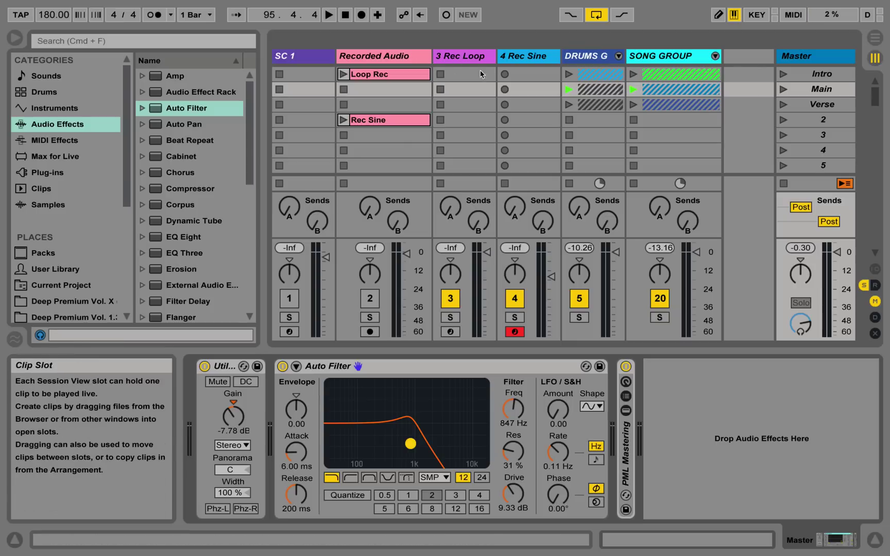
Insert a MIDI track after Recorded Audio and drop Simpler onto it from Instruments
left_click(447, 57)
right_click(378, 58)
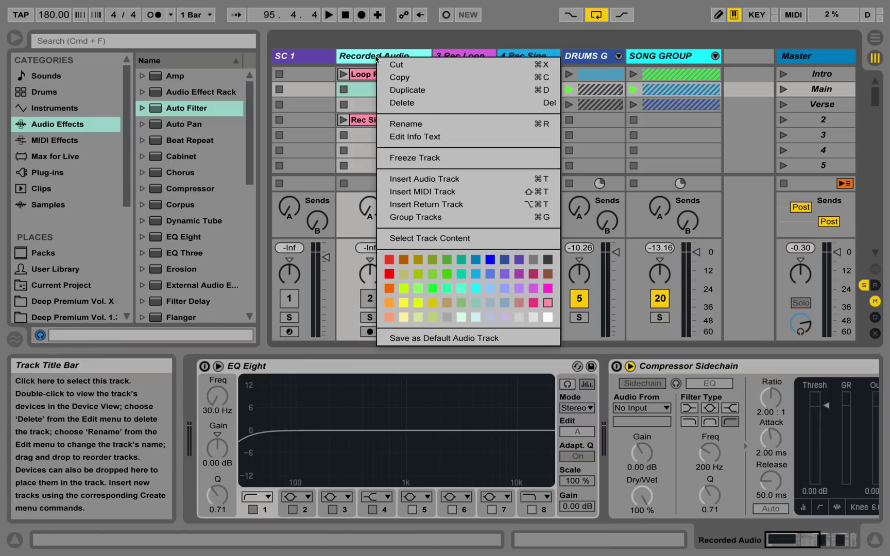
left_click(435, 192)
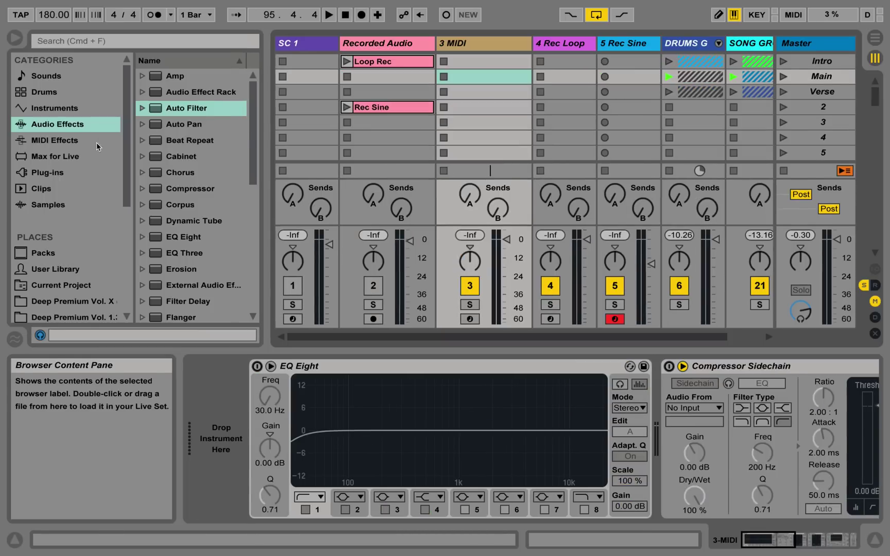
left_click(54, 140)
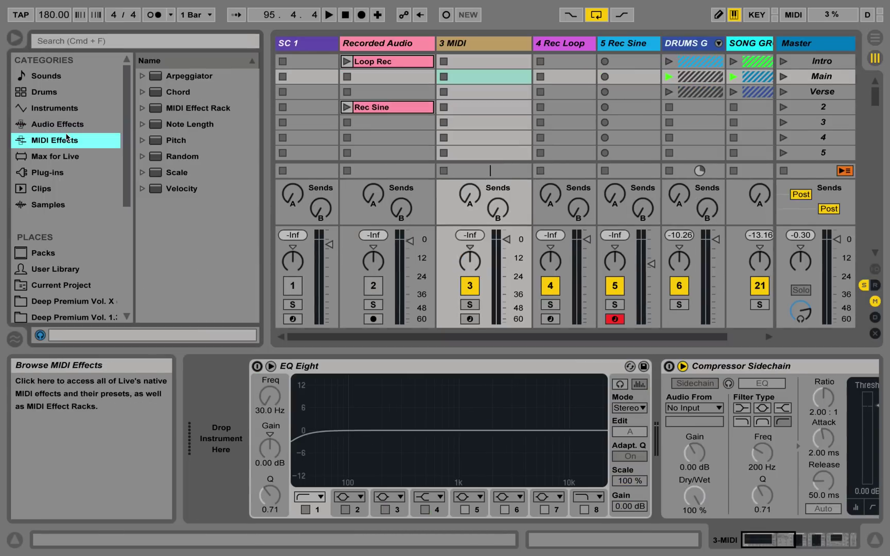
left_click(54, 108)
left_click_drag(181, 221, 247, 375)
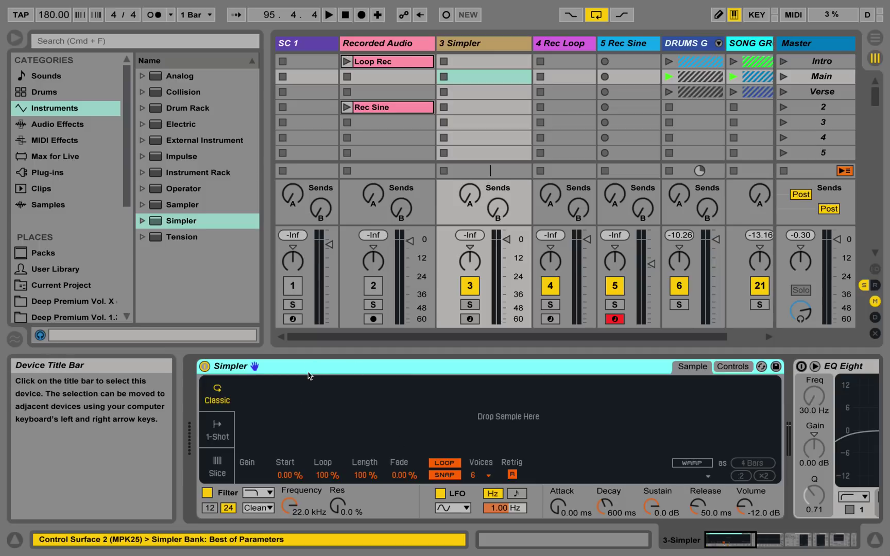
Check Simpler's filter shape and circuit lists, keeping Clean, and select Operator in the browser
left_click(269, 493)
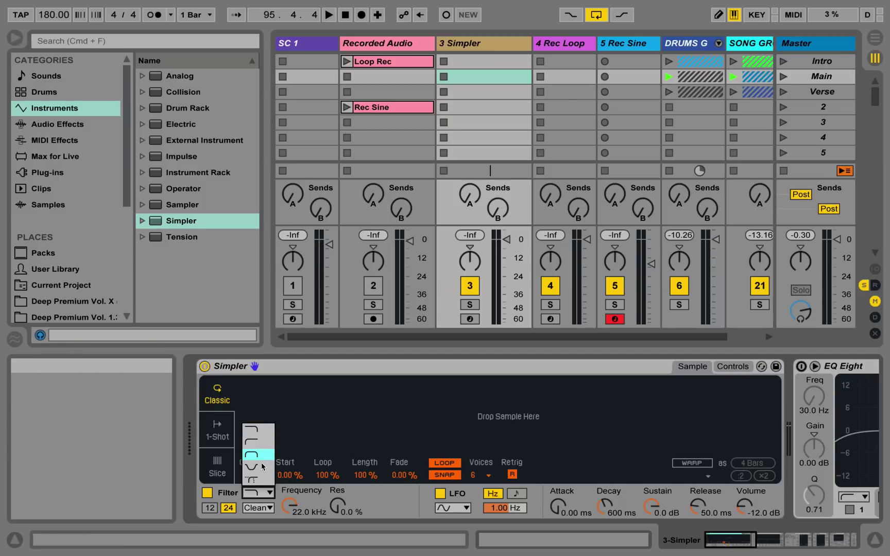
left_click(261, 510)
left_click(261, 509)
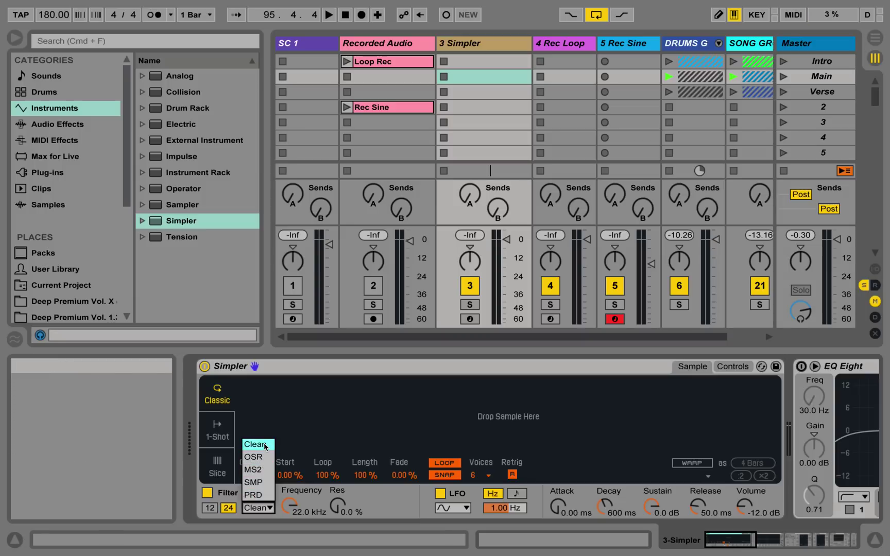
left_click(380, 496)
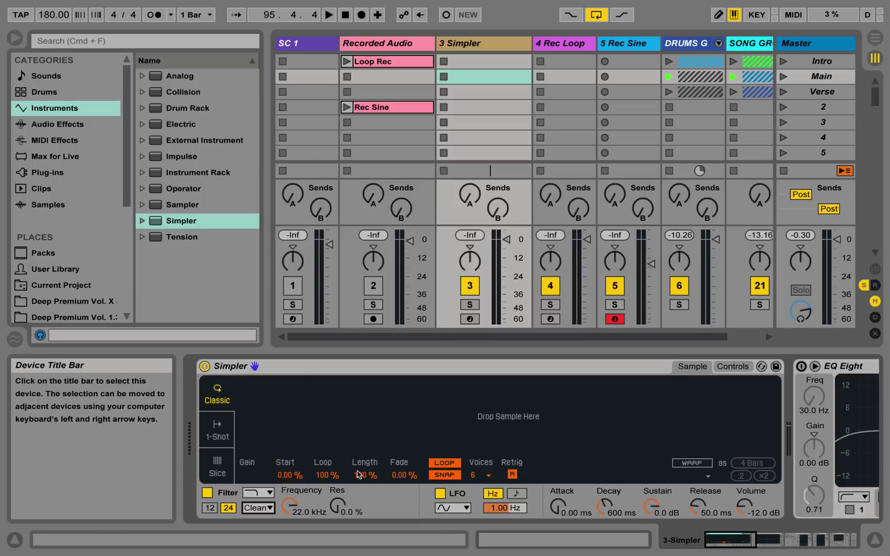
left_click(182, 189)
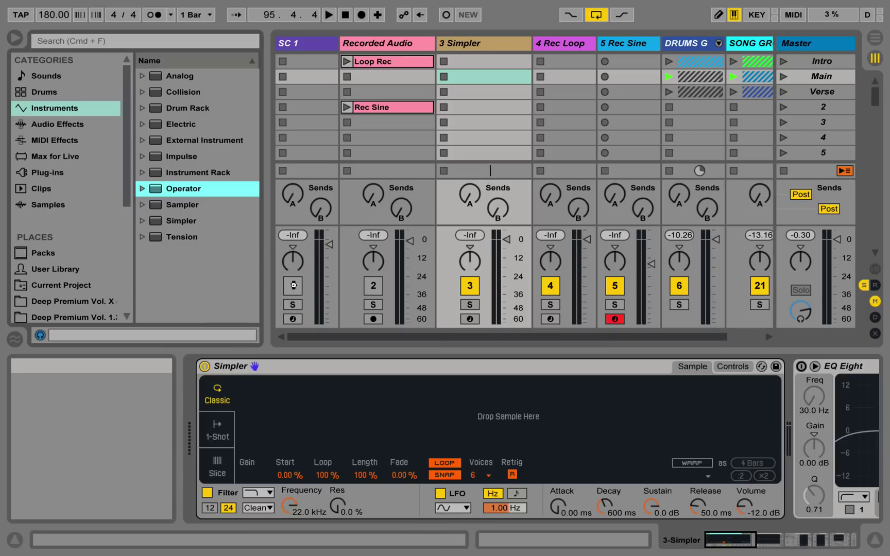
Drop Operator onto the Simpler device and confirm its filter circuit stays Clean
left_click_drag(344, 261, 719, 412)
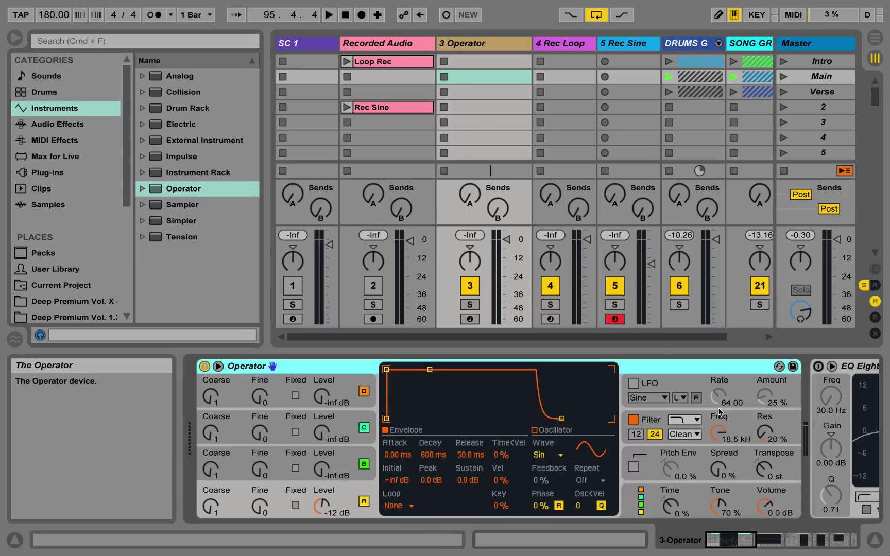
left_click(696, 434)
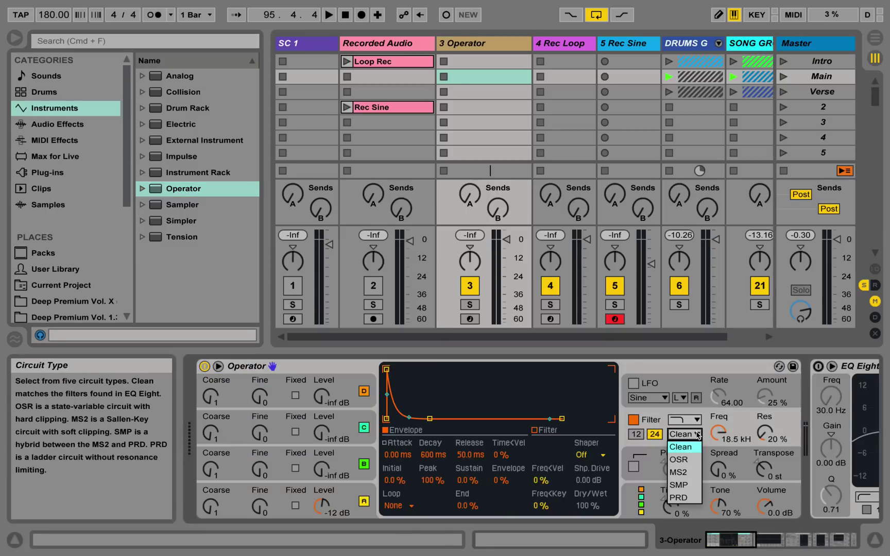
left_click(693, 437)
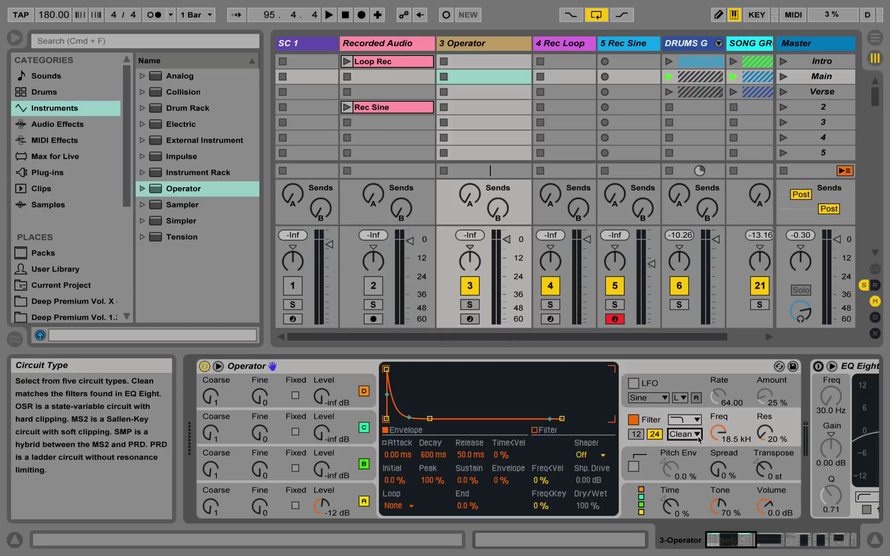
left_click(696, 435)
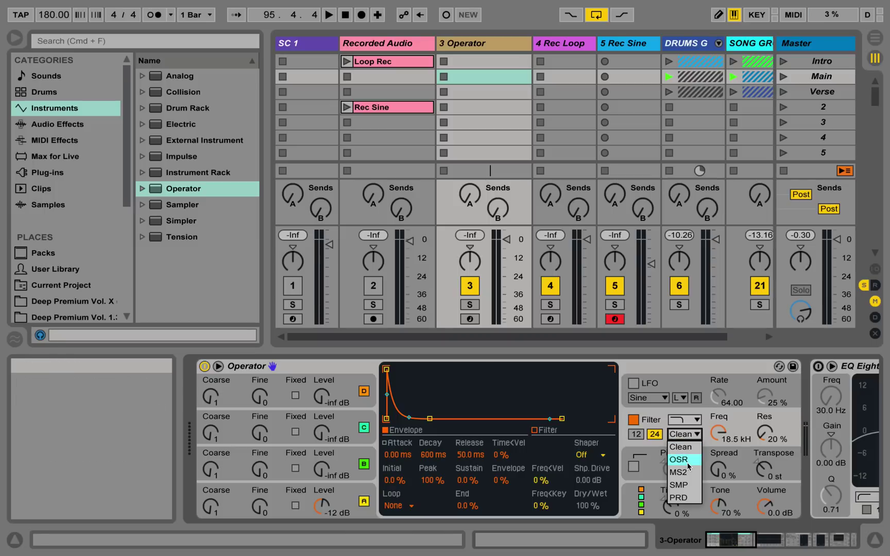
left_click(687, 421)
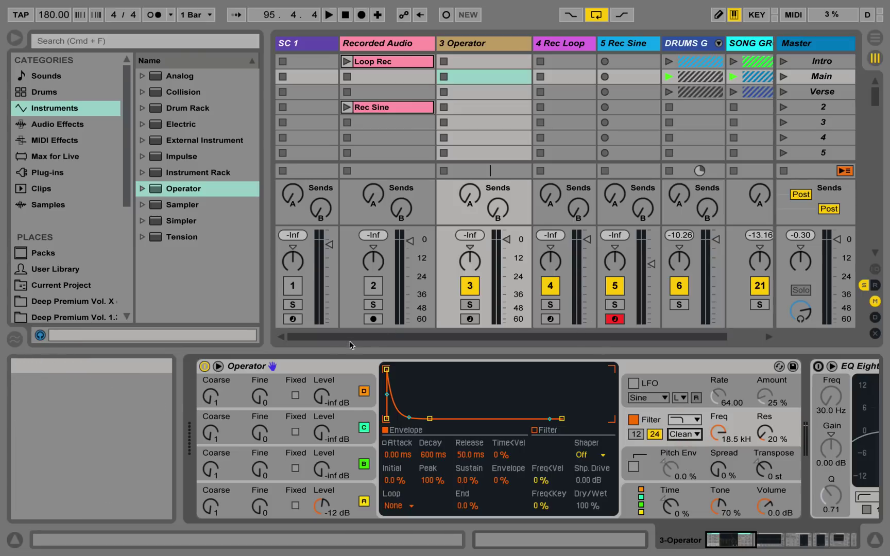
left_click(332, 365)
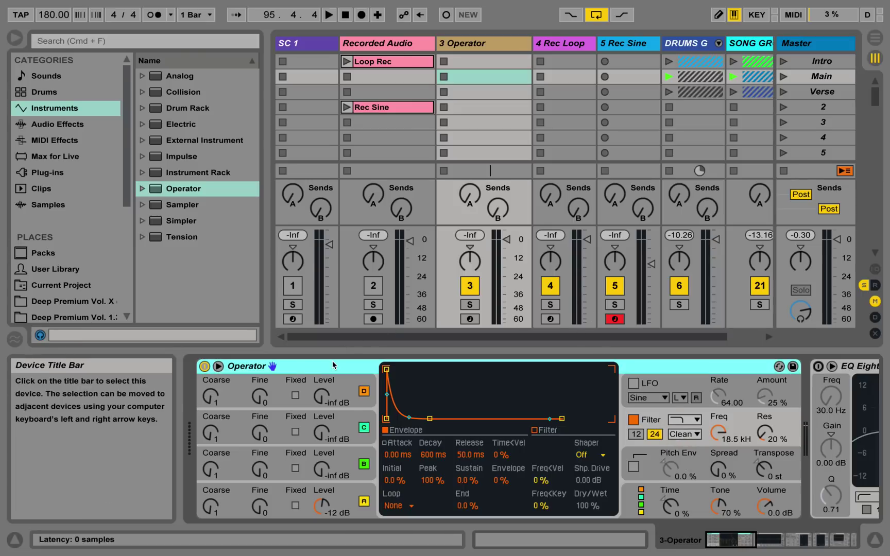
Select the Loop Rec clip, enlarge its Clip View, and zoom into the drum waveform and back out
left_click(407, 76)
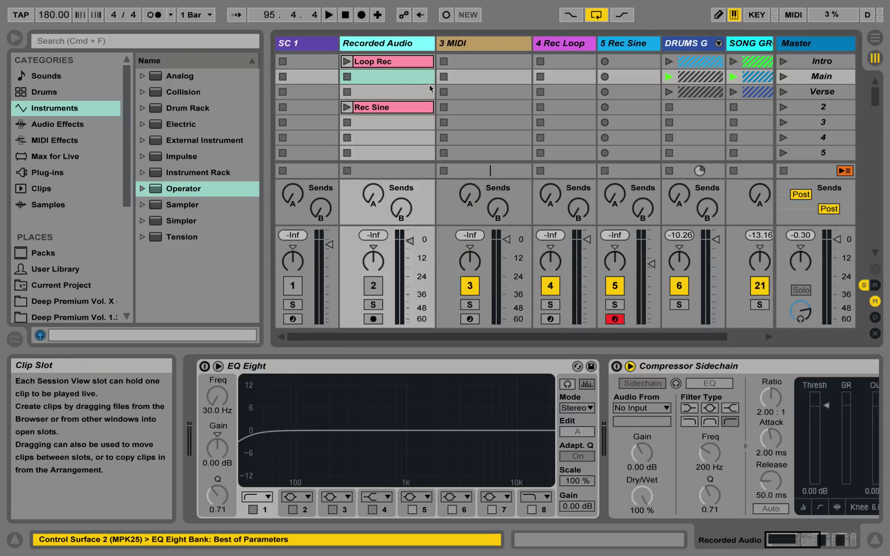
left_click(390, 62)
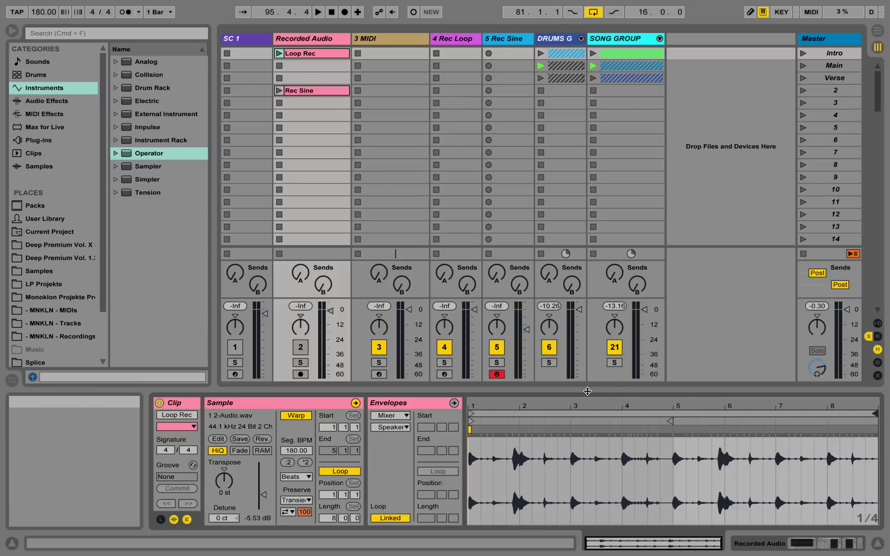
left_click_drag(587, 391, 509, 42)
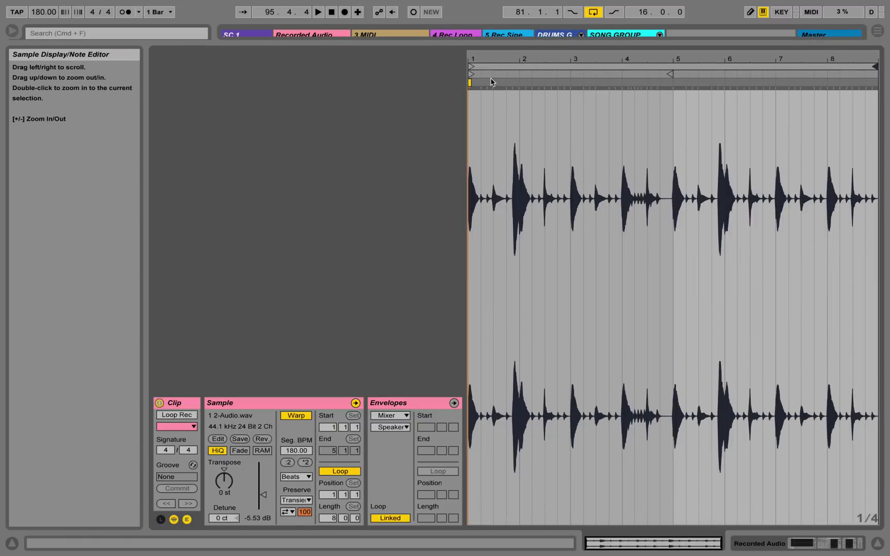
mouse_move(516, 82)
left_mouse_down()
mouse_move(517, 248)
mouse_move(517, 154)
left_mouse_up()
left_click_drag(555, 47, 555, 397)
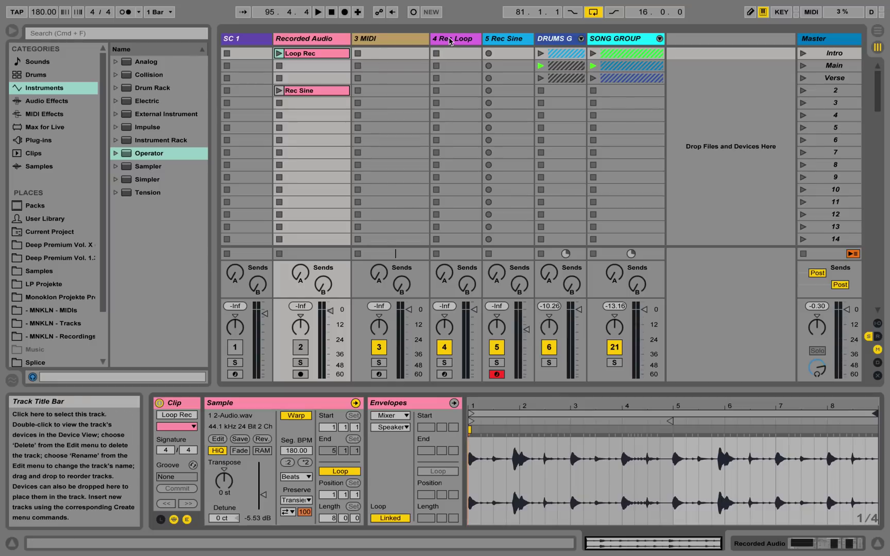
Add Simpler to the 3 MIDI track and load the Loop Rec drum sample into it
left_click(389, 53)
left_click(147, 180)
left_click_drag(147, 179, 173, 424)
left_click_drag(336, 345, 332, 439)
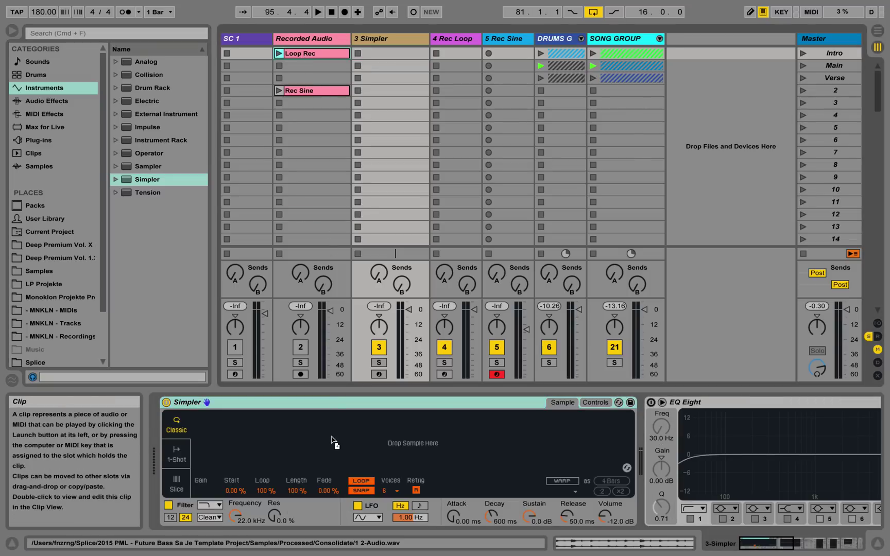
left_click_drag(331, 436, 332, 438)
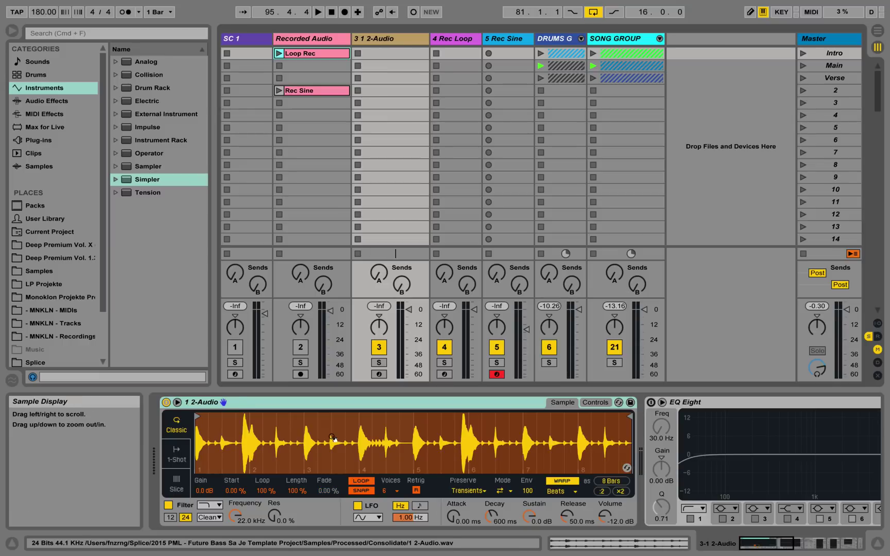
left_click(178, 402)
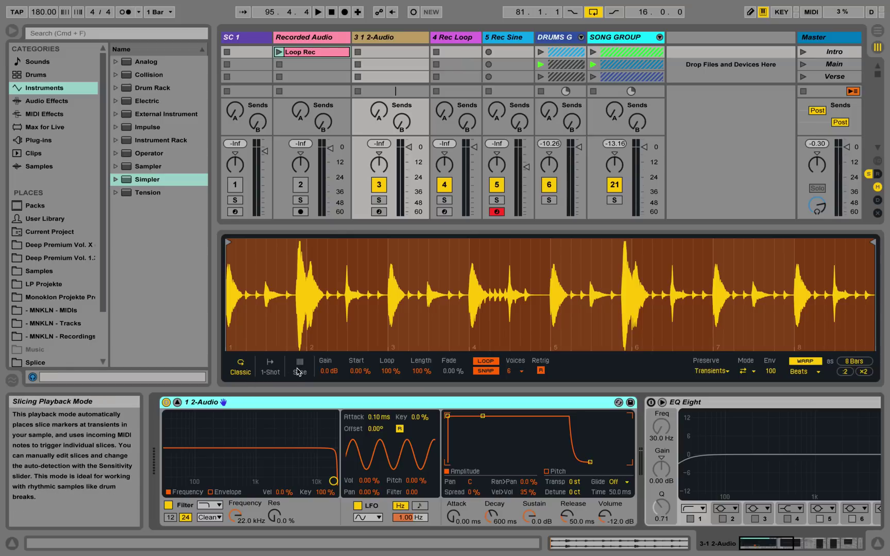
left_click(219, 518)
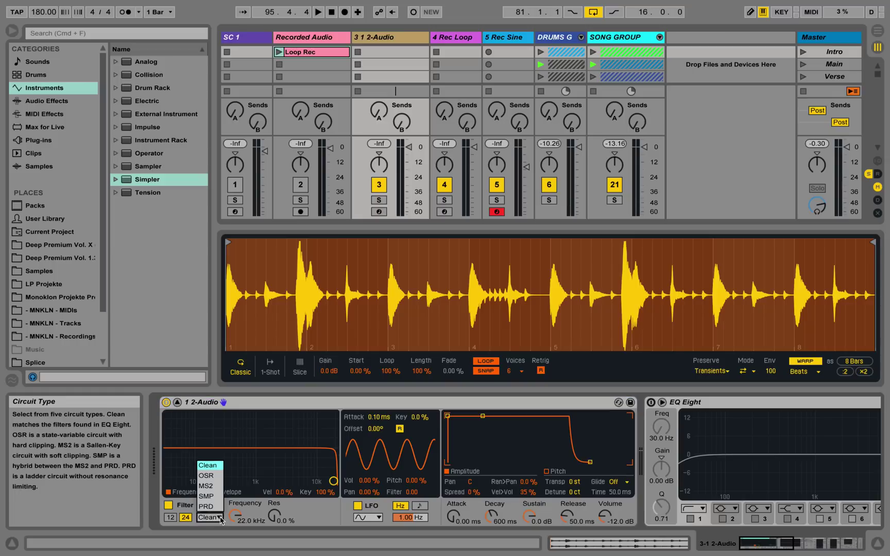
left_click(220, 517)
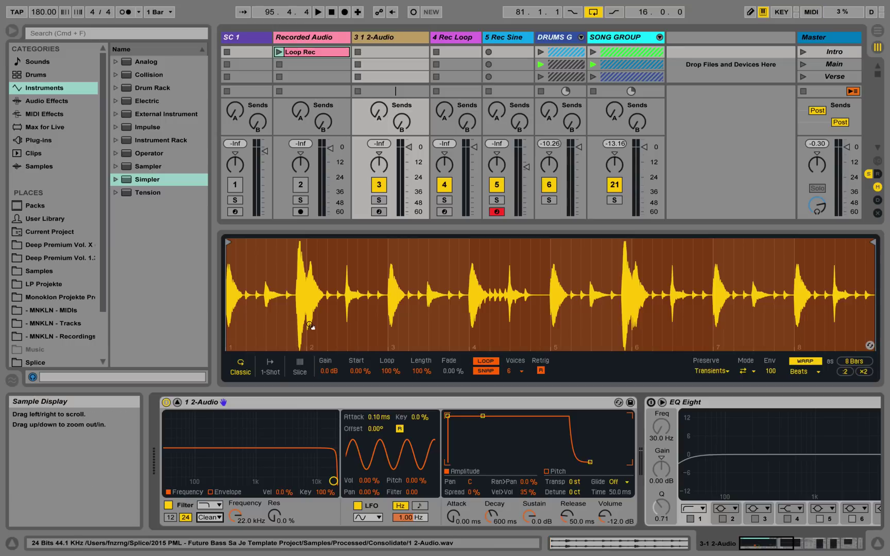
Switch the drum loop's Simpler to Slice playback and arm track 3 for recording
left_click(300, 365)
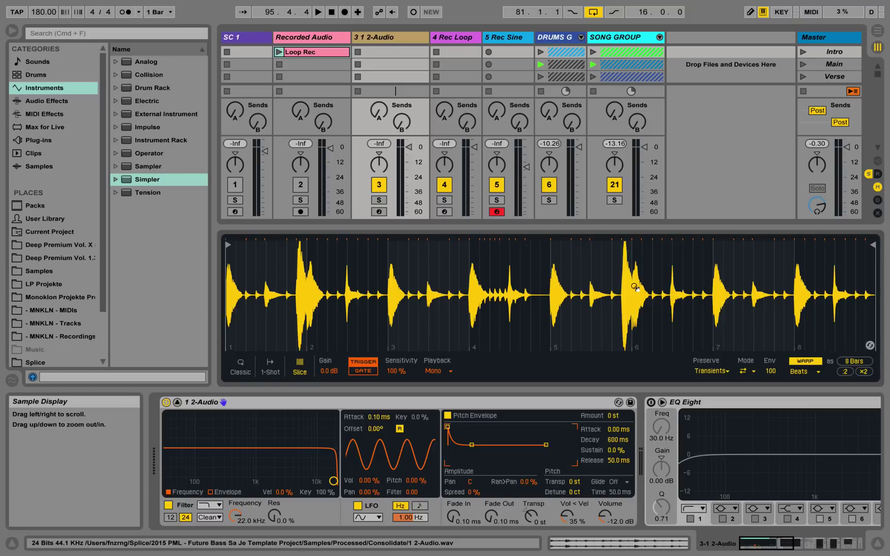
left_click(378, 212)
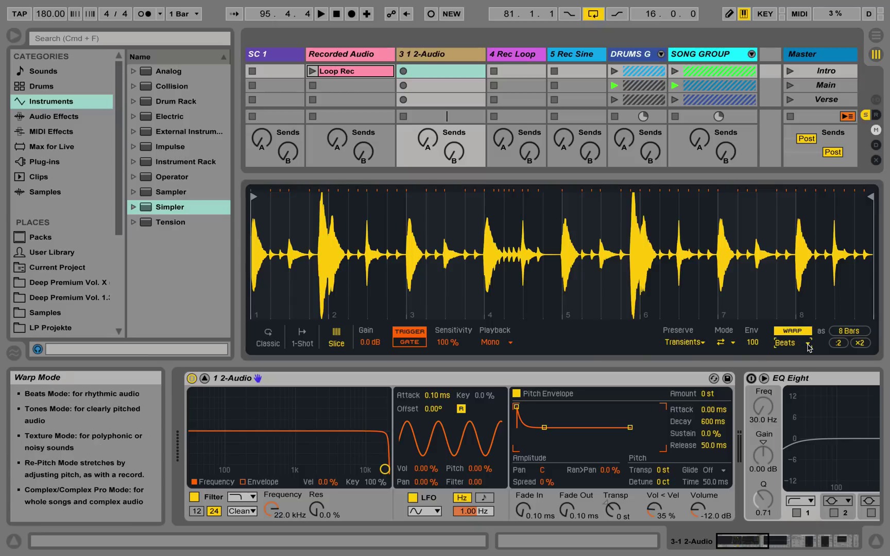
left_click(808, 344)
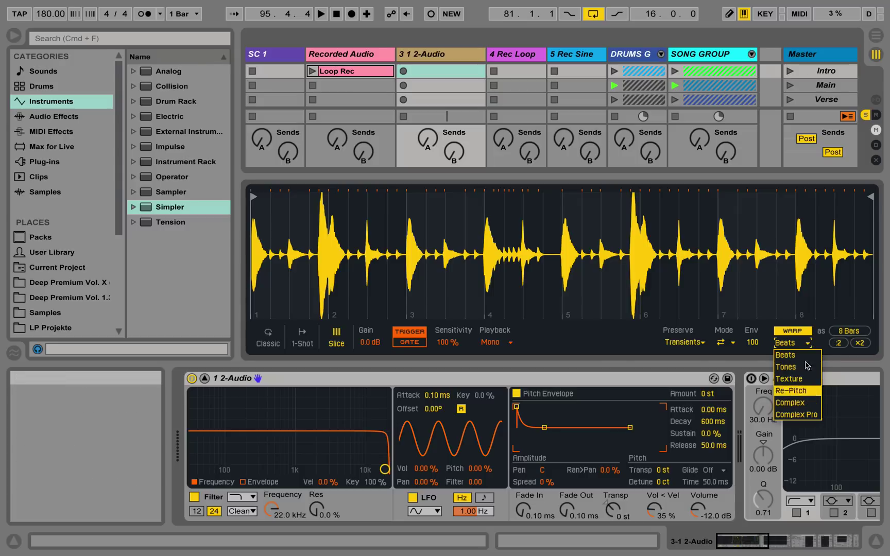
left_click(808, 344)
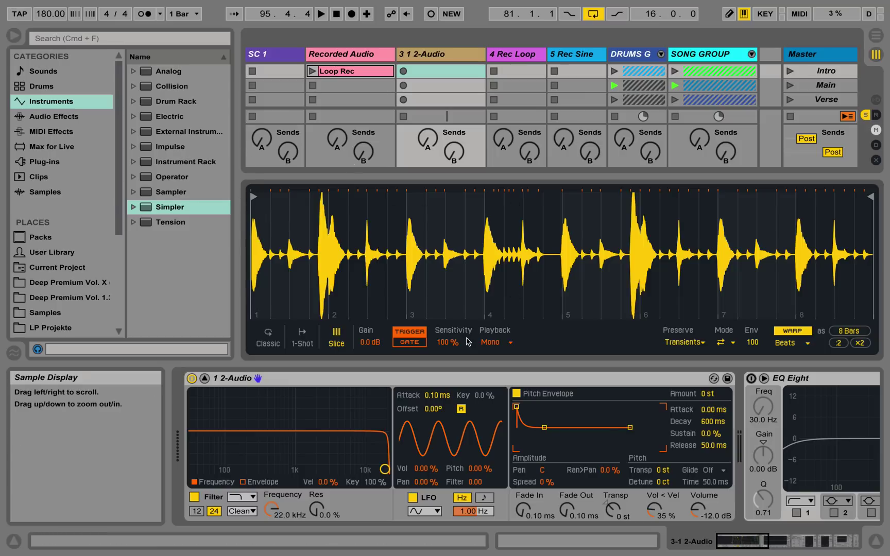
Drag Simpler's slice Sensitivity down to 50 %, then back up to 75 %
left_click_drag(445, 343, 445, 345)
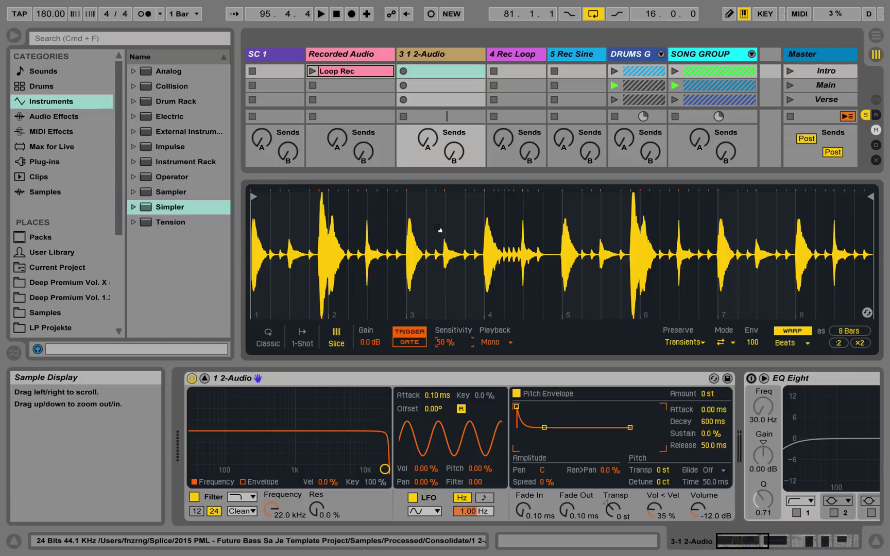
left_click_drag(442, 348, 443, 340)
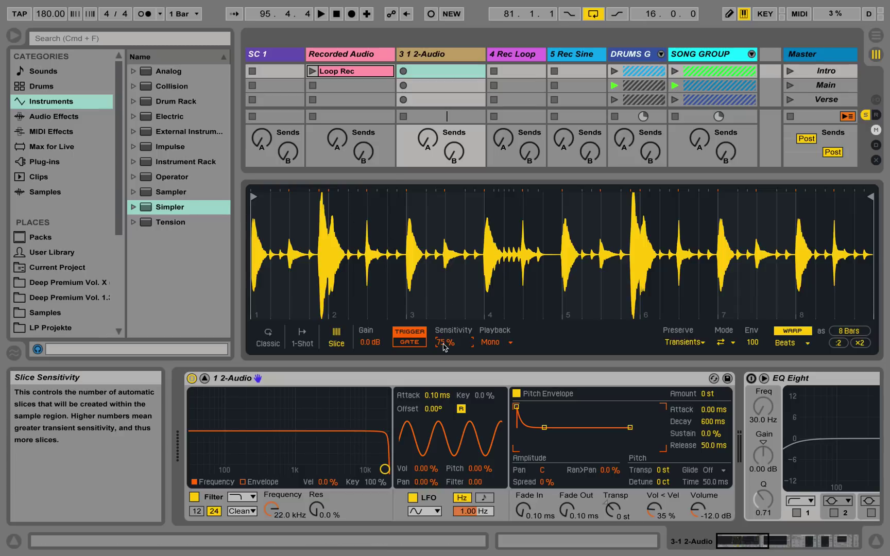
Set slices to Gate, drop slice sensitivity to 0 %, then switch slices back to Trigger
left_click(414, 343)
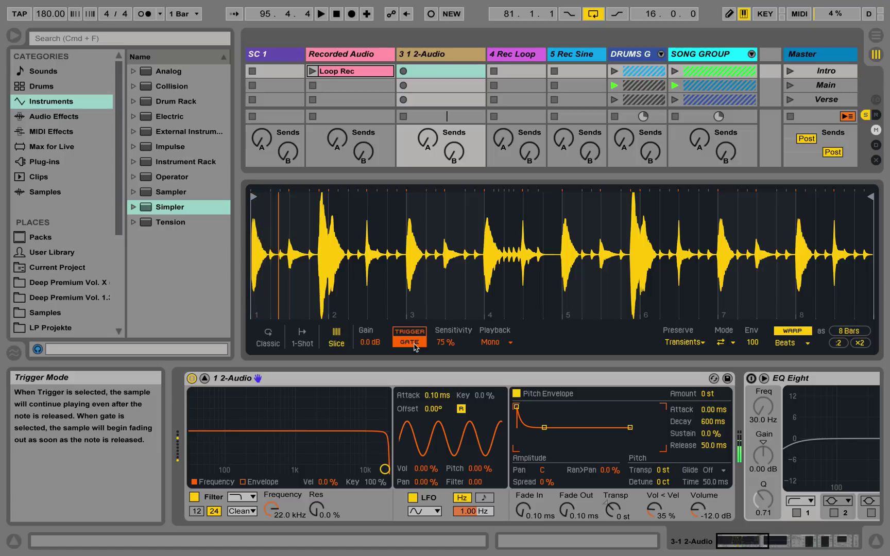
left_click(444, 342)
left_click_drag(445, 343, 445, 358)
left_click(422, 336)
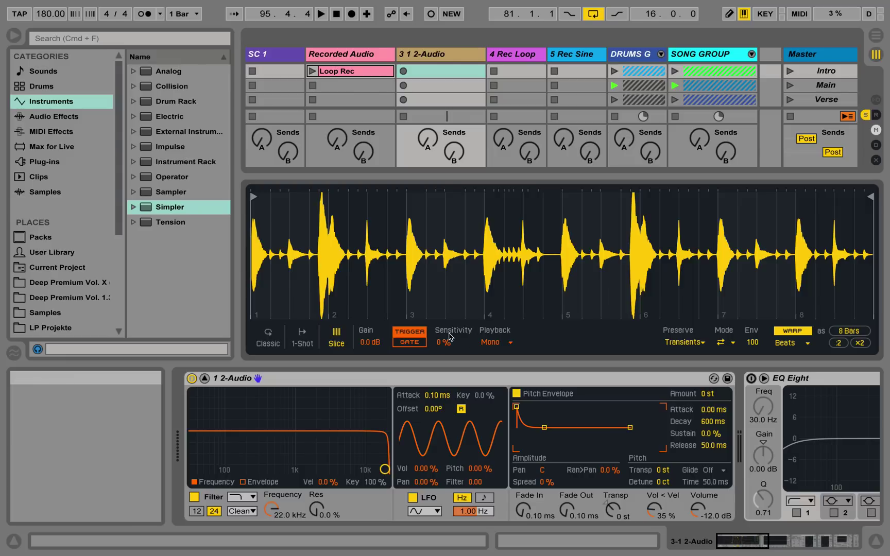
Audition the drum loop from the waveform, stop playback, and set slices to Gate
left_click(334, 253)
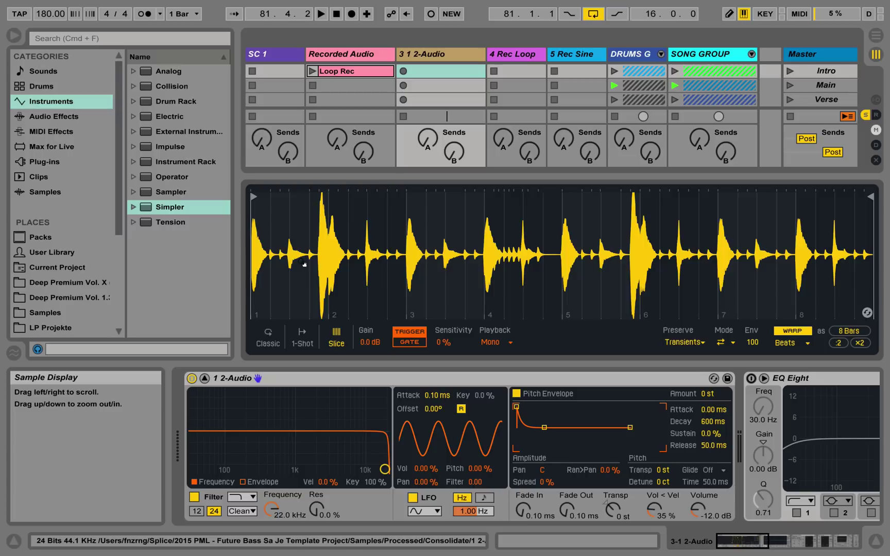
left_click(303, 264)
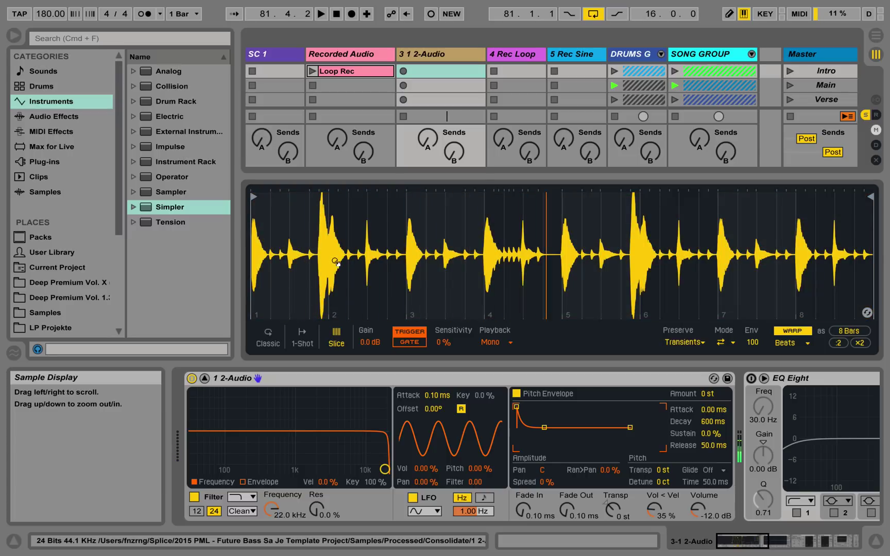
key("space")
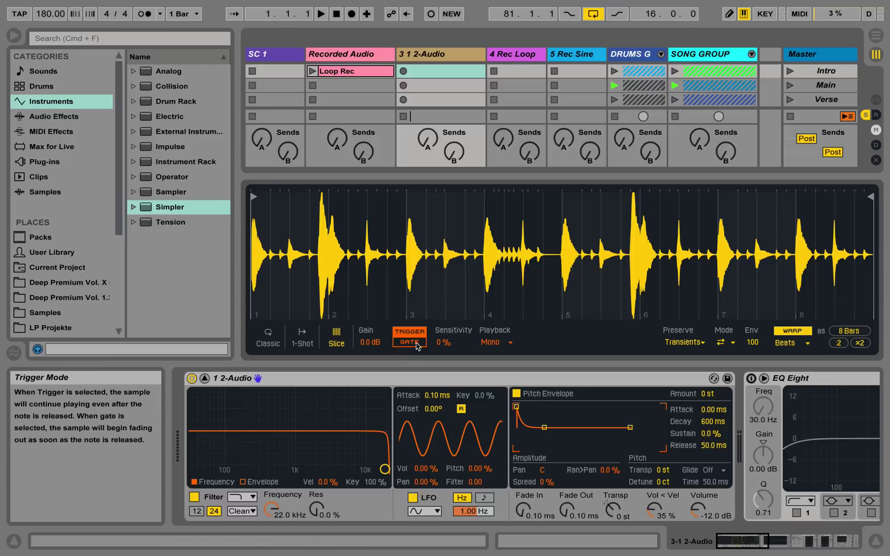
left_click(417, 343)
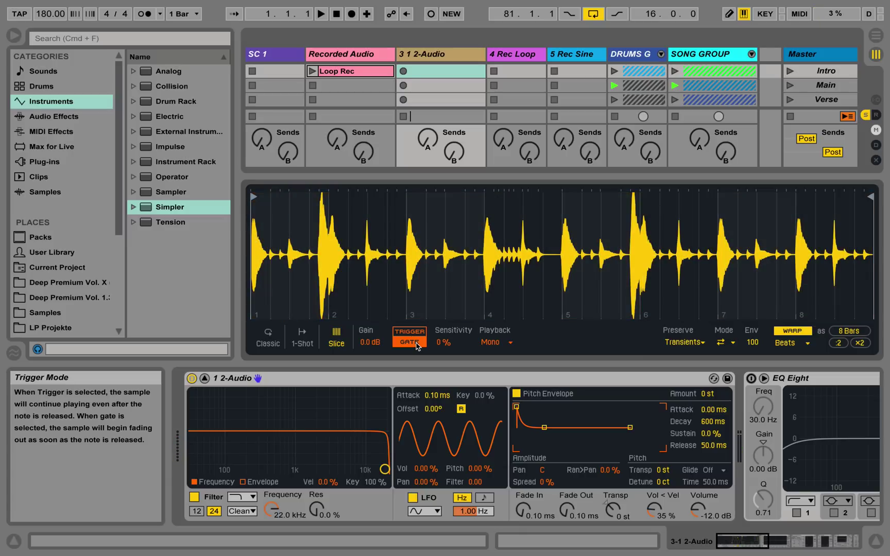
Sweep the slice Fade In up to several hundred ms, around 358 ms, then back to 0.00 ms
mouse_move(531, 507)
left_mouse_down()
mouse_move(531, 468)
mouse_move(523, 515)
left_mouse_up()
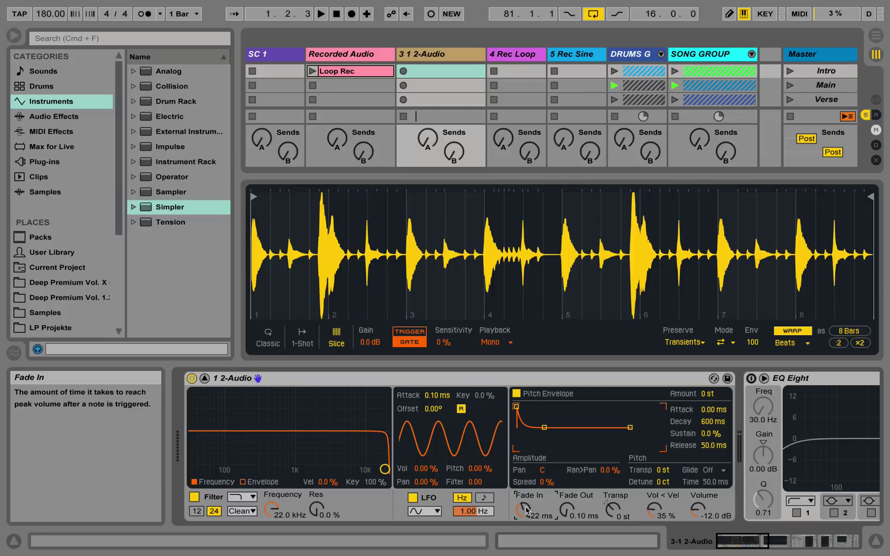
left_click_drag(523, 510, 523, 517)
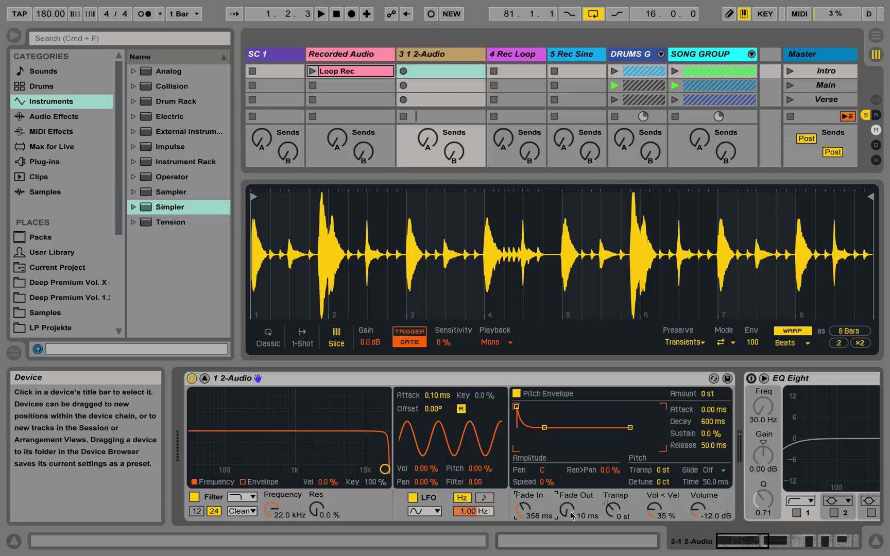
left_click_drag(521, 510, 521, 546)
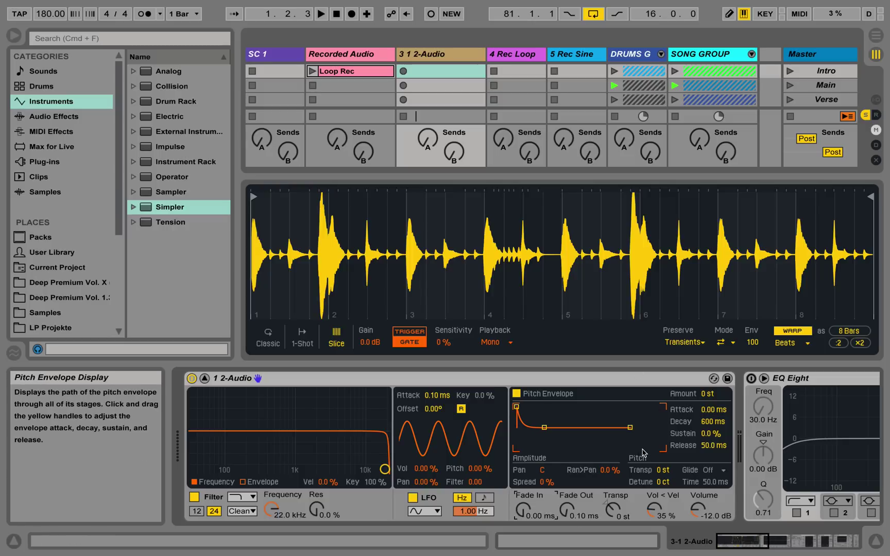
Leave slice playback on Mono and raise slice sensitivity to 100 %
left_click(511, 342)
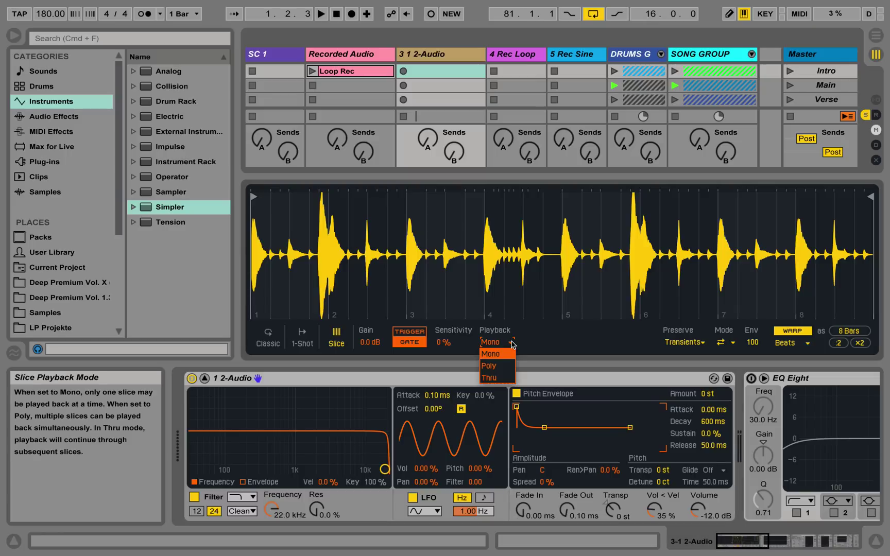
left_click(512, 342)
left_click(512, 343)
left_click(513, 344)
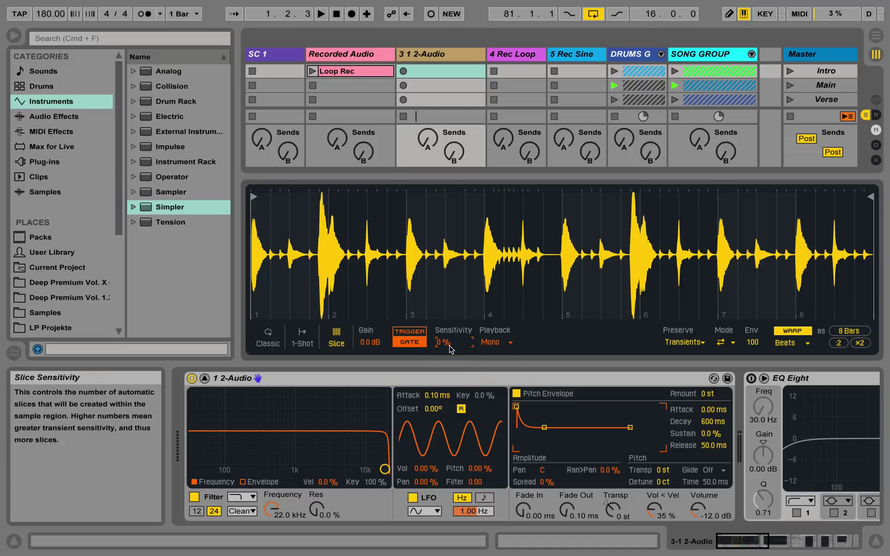
left_click_drag(449, 349, 449, 299)
Set slice playback to Poly, then change it to Thru
left_click(489, 348)
left_click(498, 364)
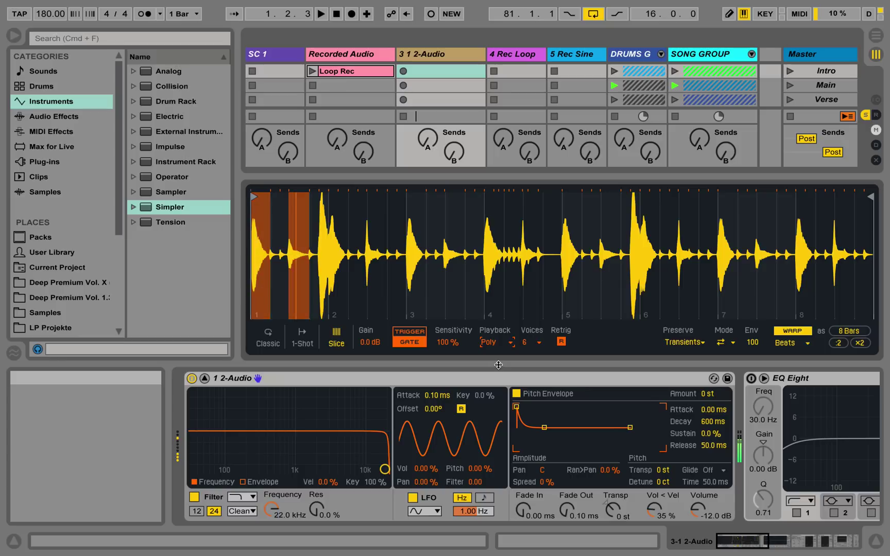
left_click(487, 341)
left_click(486, 372)
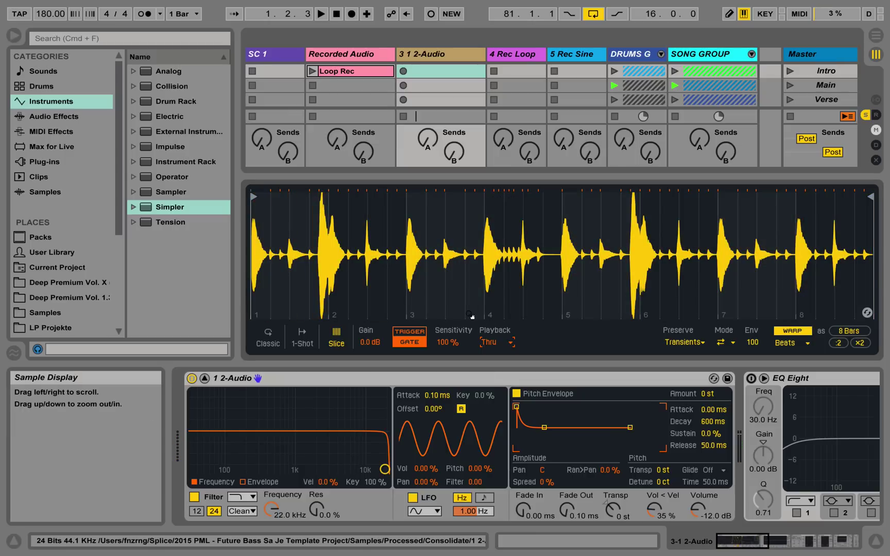
Switch Simpler to Classic mode, trim the sample region to bar 1, and play it with the A key
left_click(268, 335)
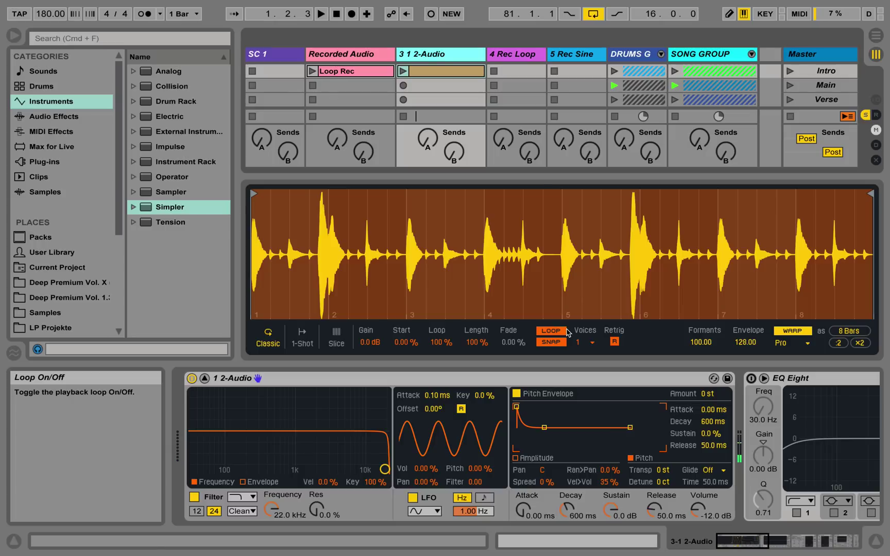
left_click_drag(870, 194, 324, 195)
key("a")
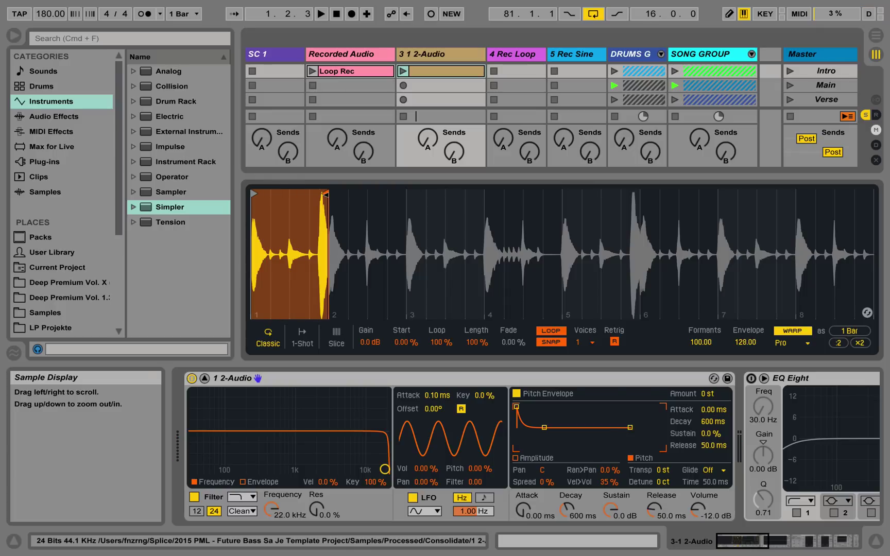
Change Simpler's Warp Mode from Complex Pro to Beats for the one-bar region
left_click(805, 343)
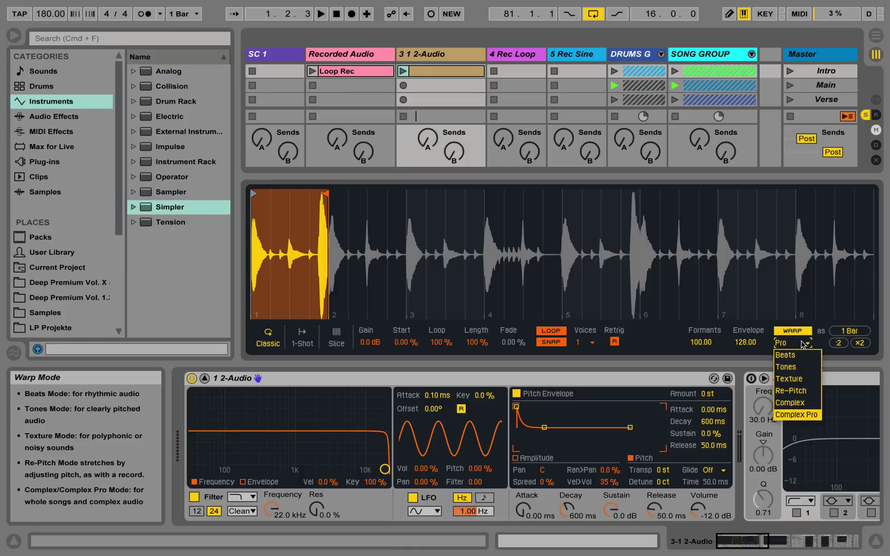
left_click(785, 355)
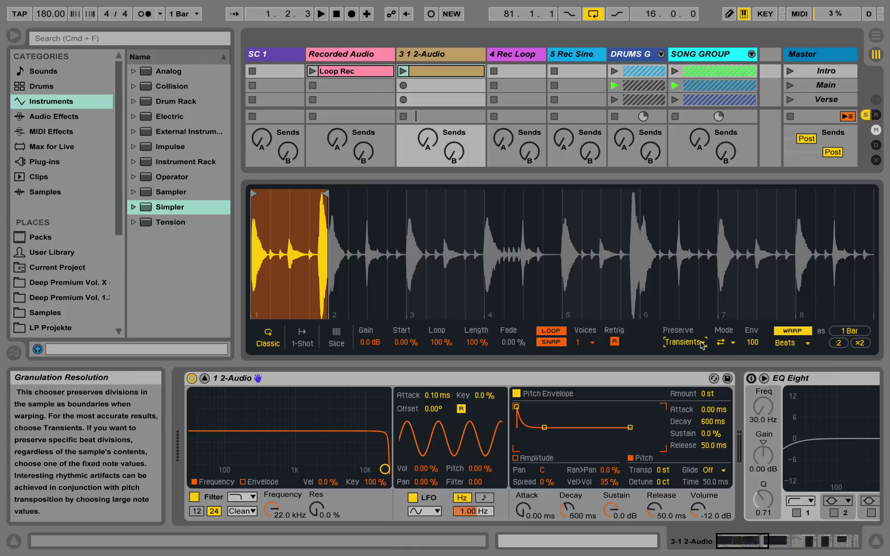
Turn off WARP for Simpler's sample and leave Voices at 1
left_click(793, 331)
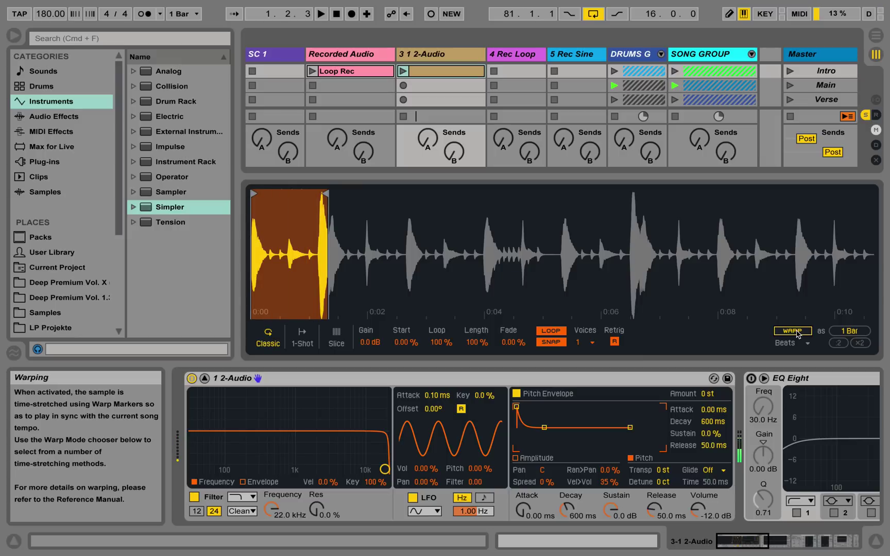
left_click(592, 345)
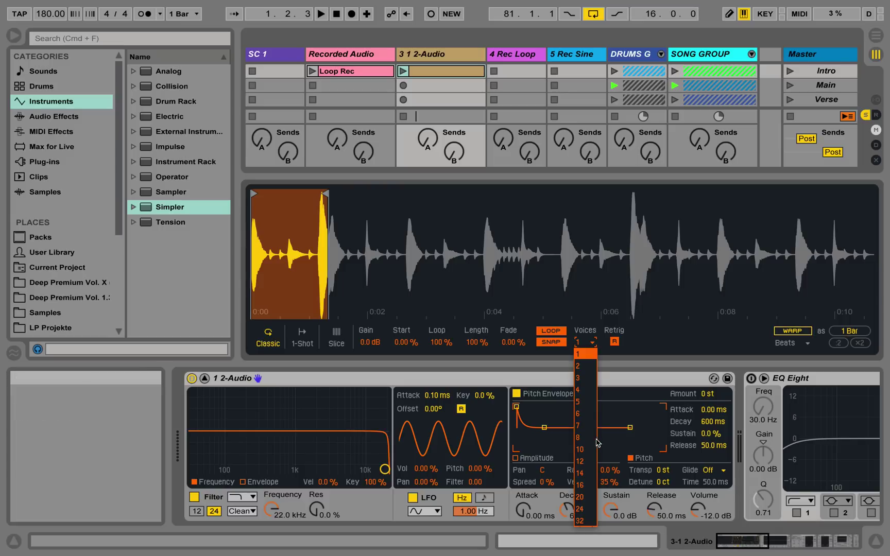
left_click(591, 353)
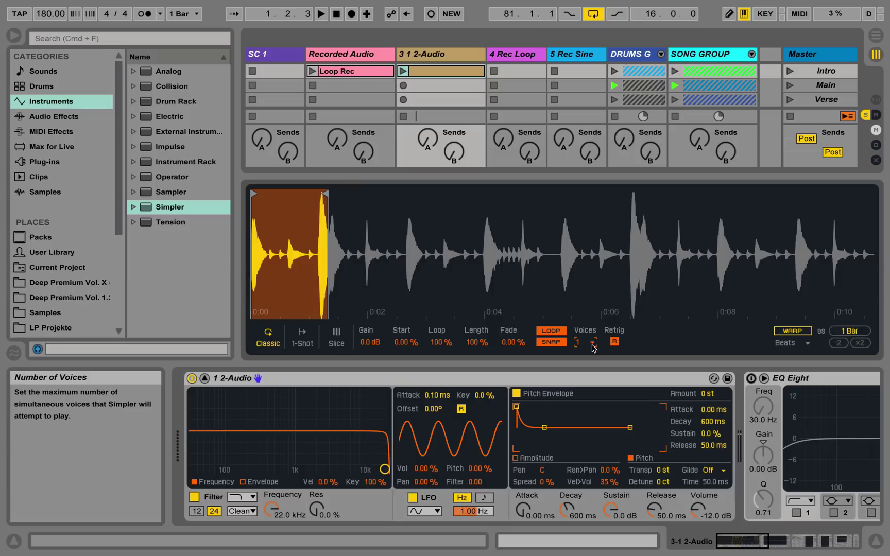
Put Simpler in 1-Shot mode with Fade In at 0.00 ms and Fade Out at 2.00 s
left_click(301, 338)
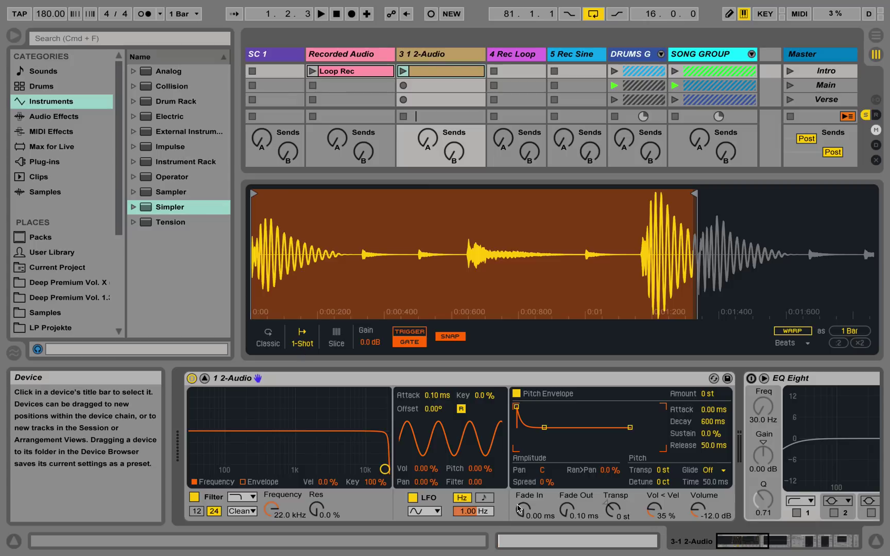
left_click_drag(523, 508, 523, 476)
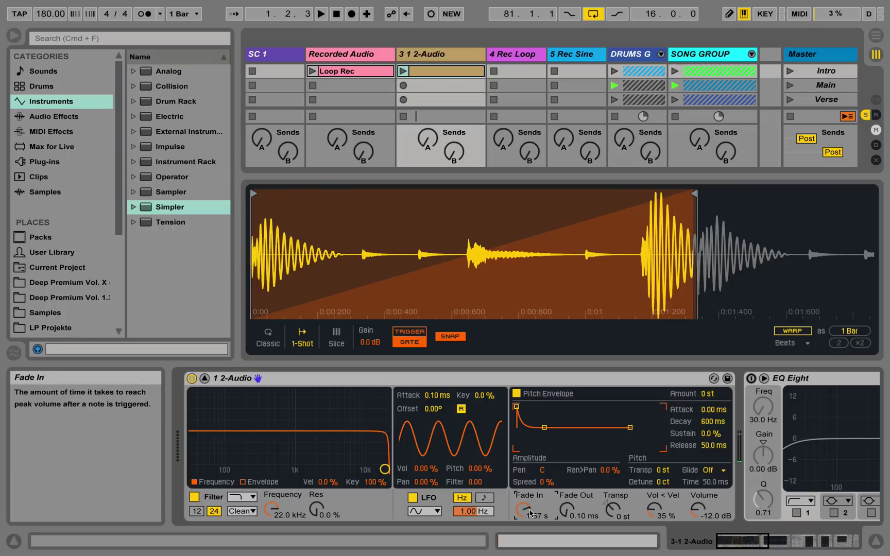
left_click_drag(523, 510, 522, 536)
left_click_drag(566, 511, 567, 443)
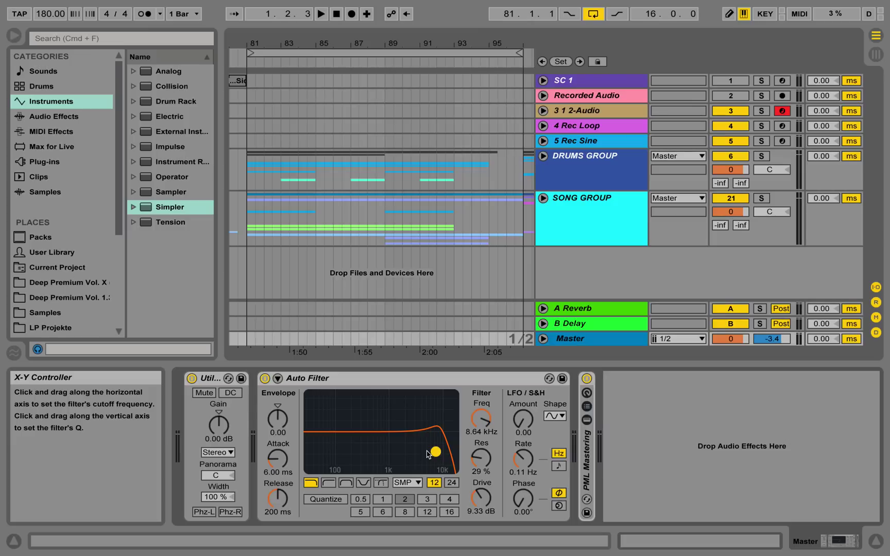
Bring up the circuit type list on the Master's Auto Filter, currently set to SMP
left_click(419, 483)
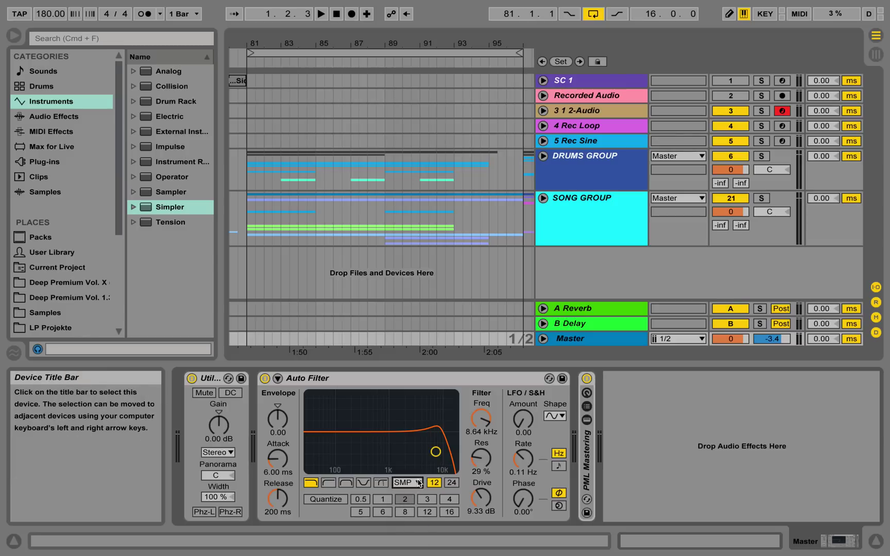